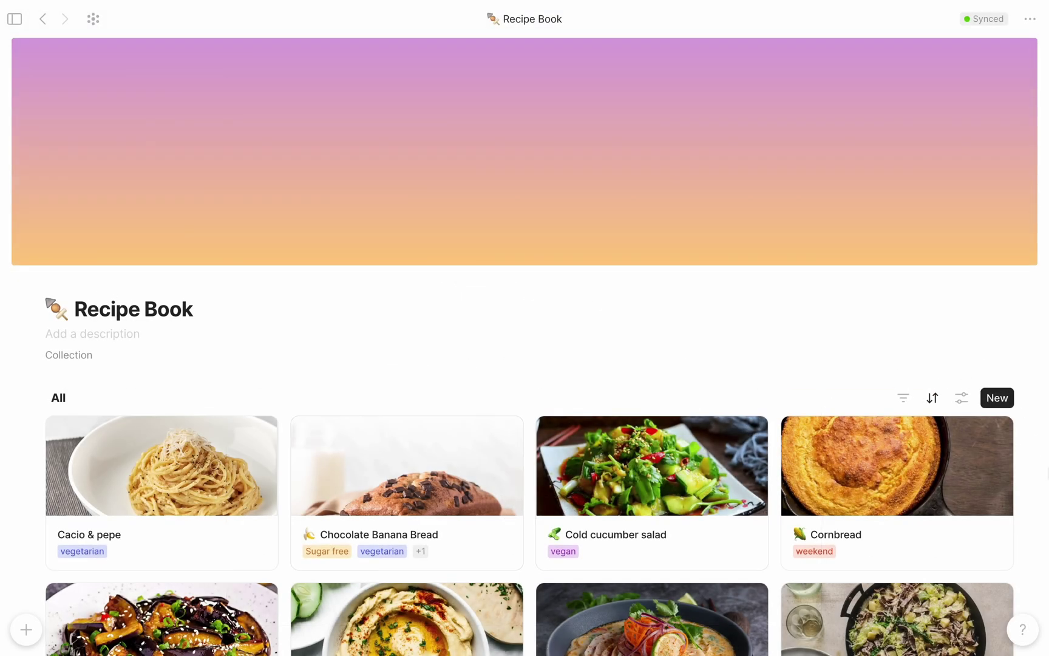
Scroll down through the Recipe Book collection
scroll(525, 328, down, 4)
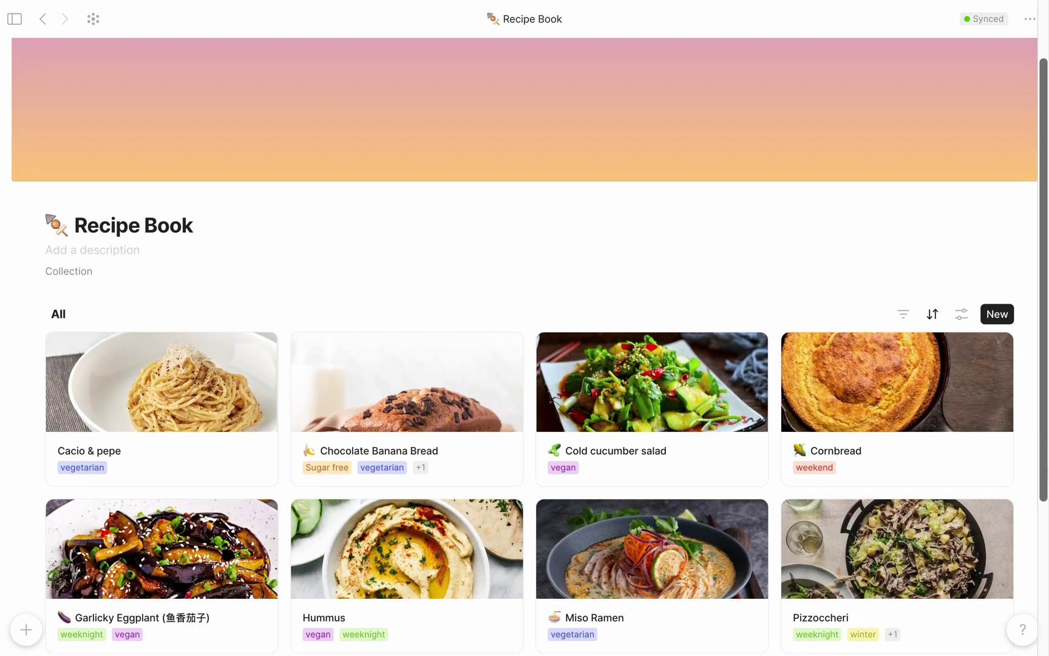
scroll(524, 328, down, 3)
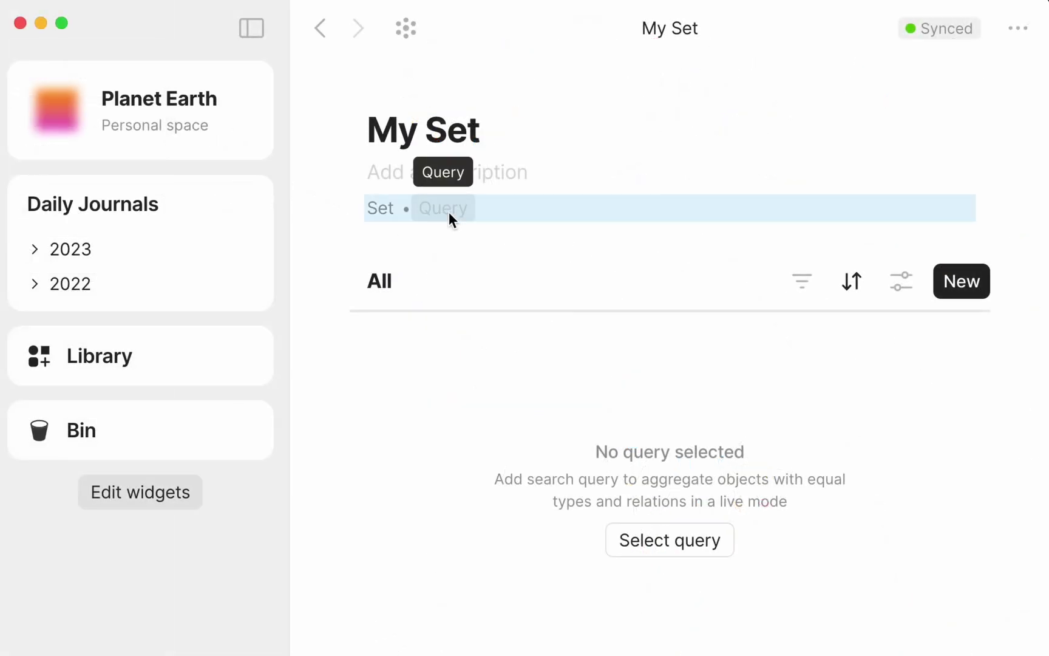
click(449, 213)
click(457, 275)
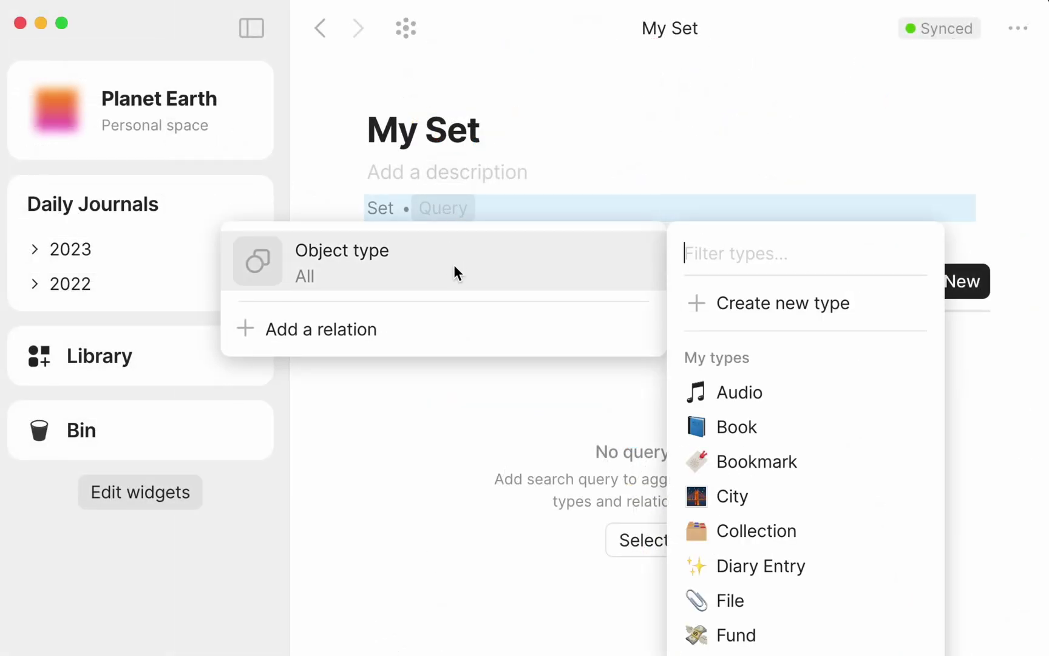
scroll(773, 438, down, 5)
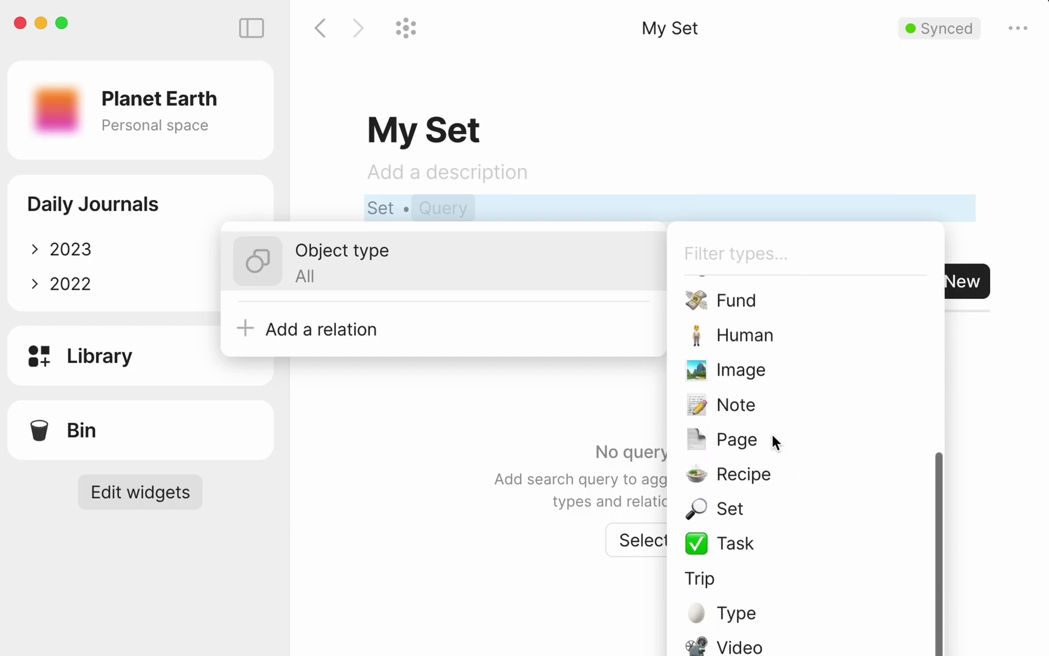
click(357, 336)
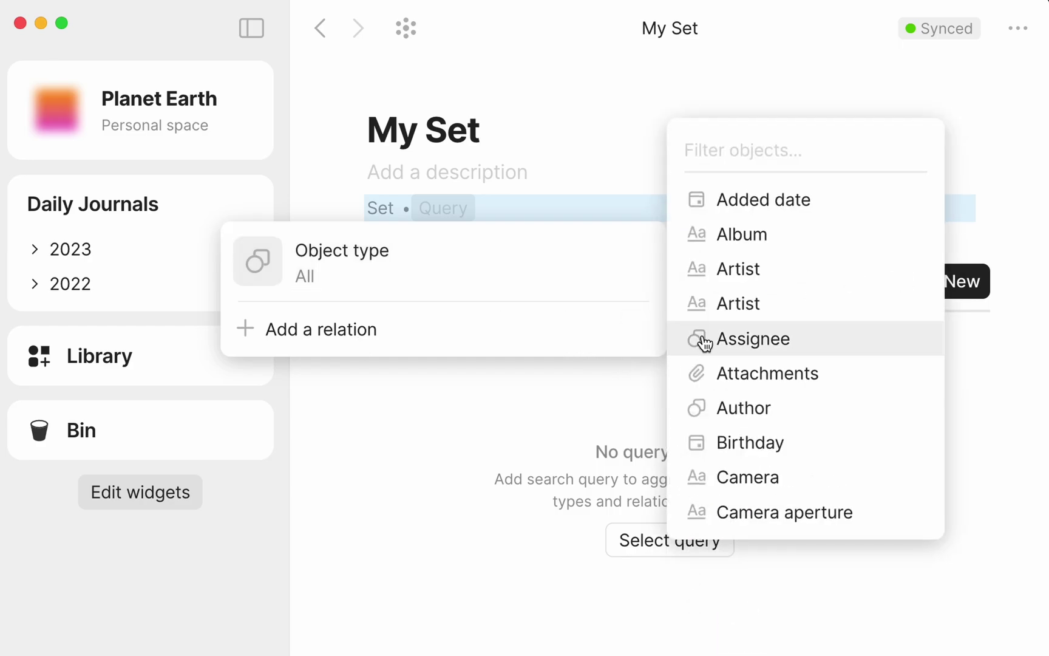
scroll(744, 373, down, 4)
scroll(744, 373, up, 5)
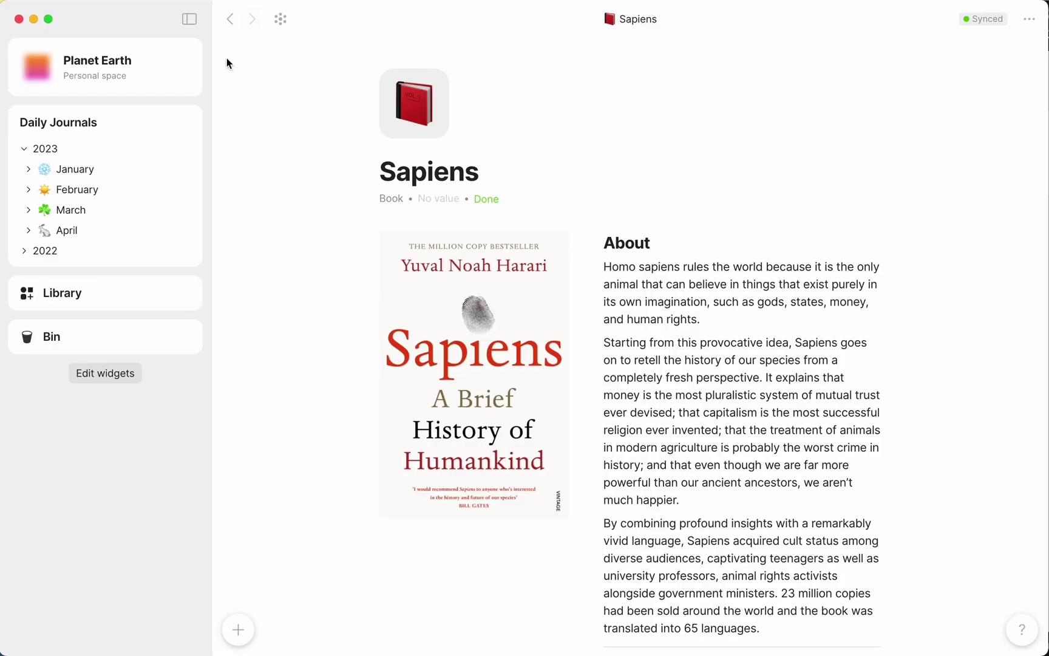
Add a /task on the Sapiens page to buy this book for a friend, then show the graph view
scroll(227, 59, down, 3)
scroll(226, 57, down, 8)
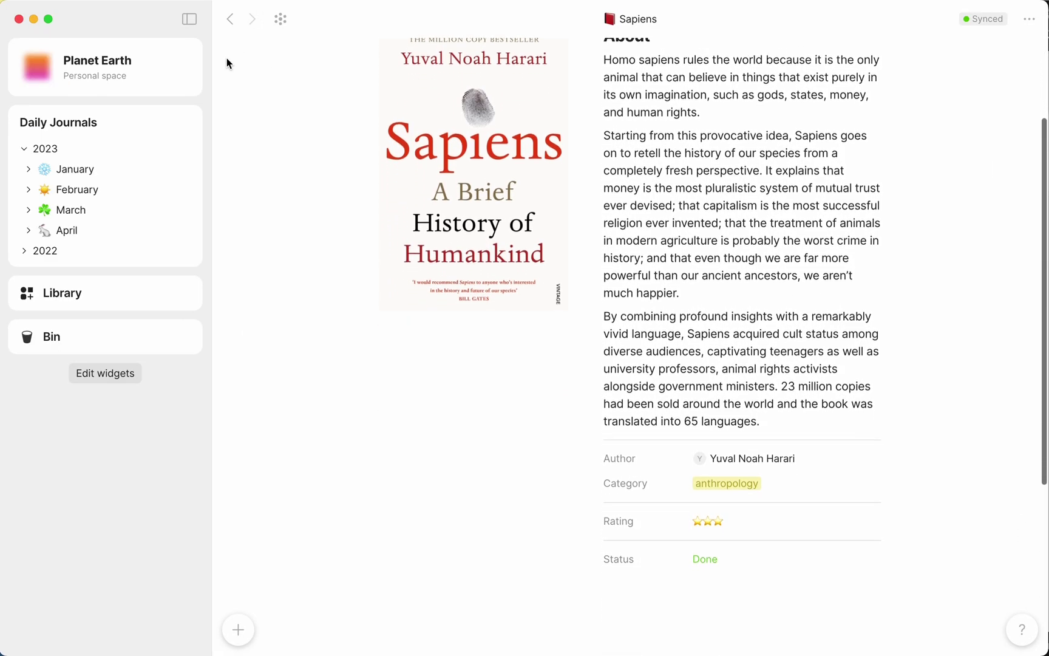
text(/task)
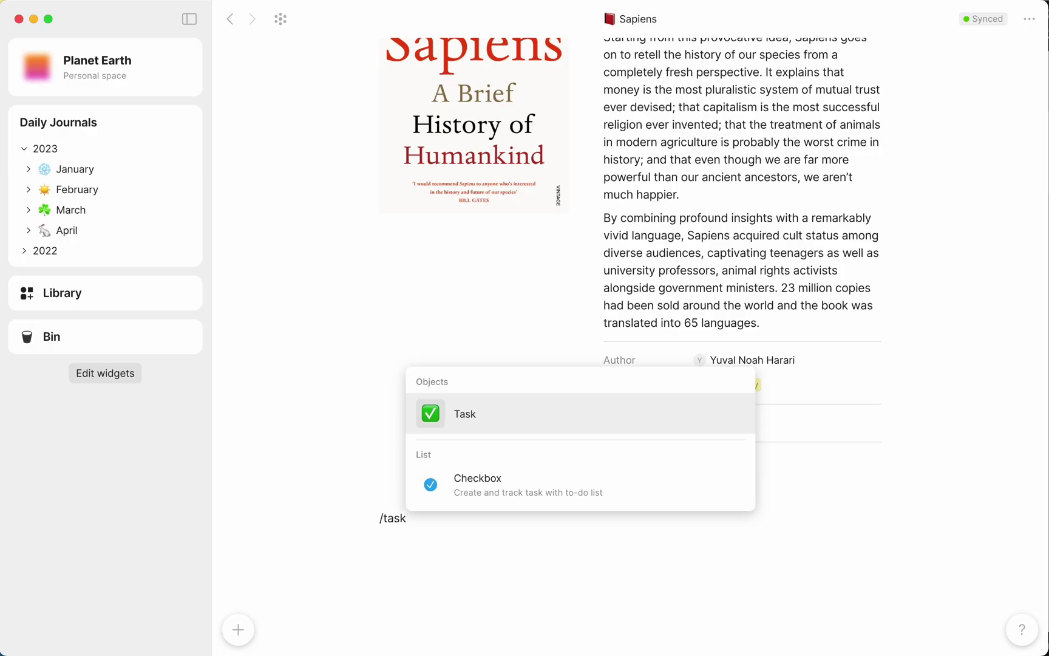
key(Return)
text(Buy this book for Mark)
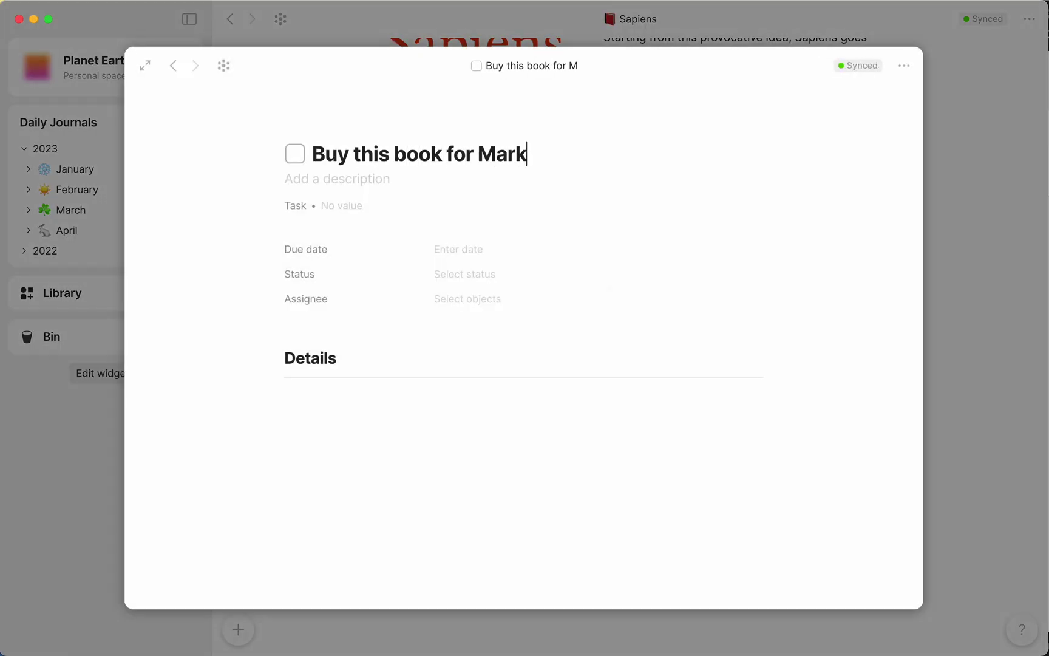
click(939, 429)
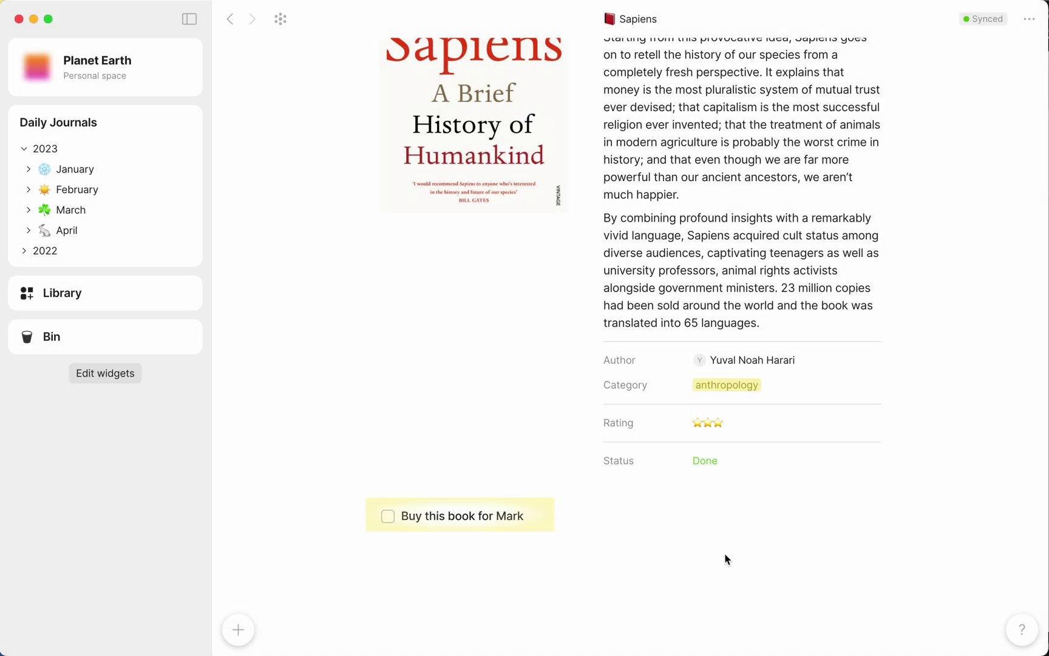
key(super+g)
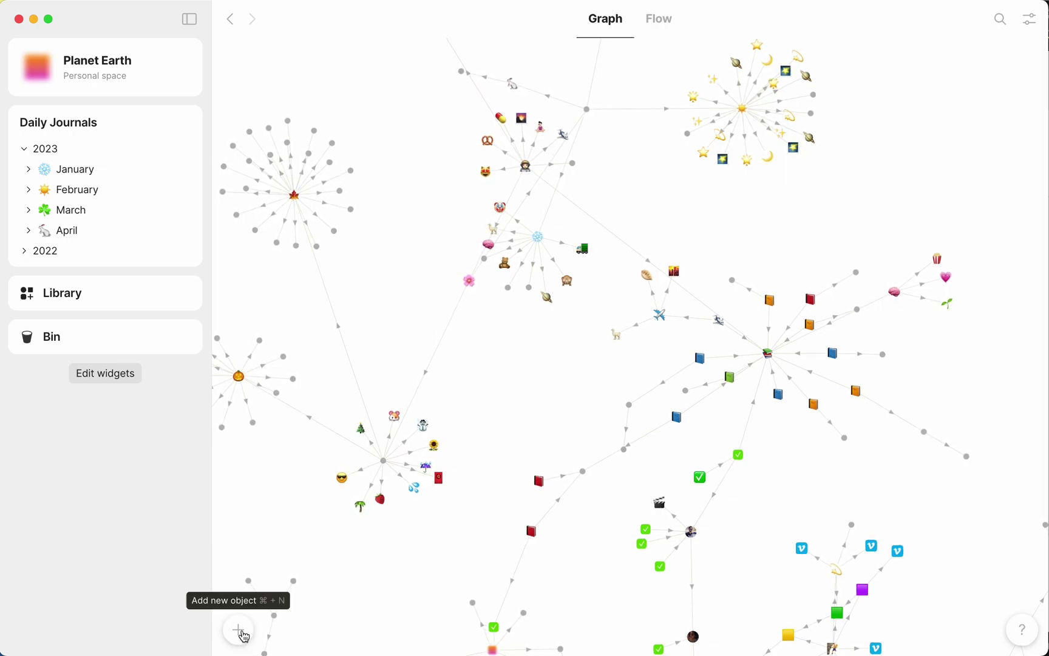
Create a new Set object that collects the Task object type
click(242, 634)
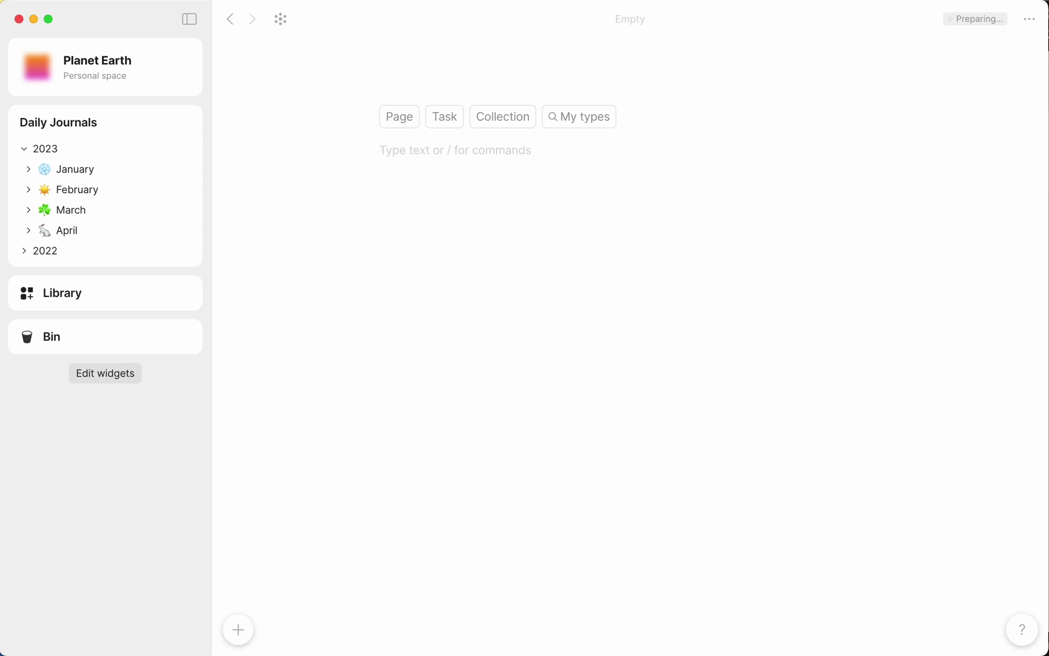
click(579, 116)
scroll(607, 286, down, 2)
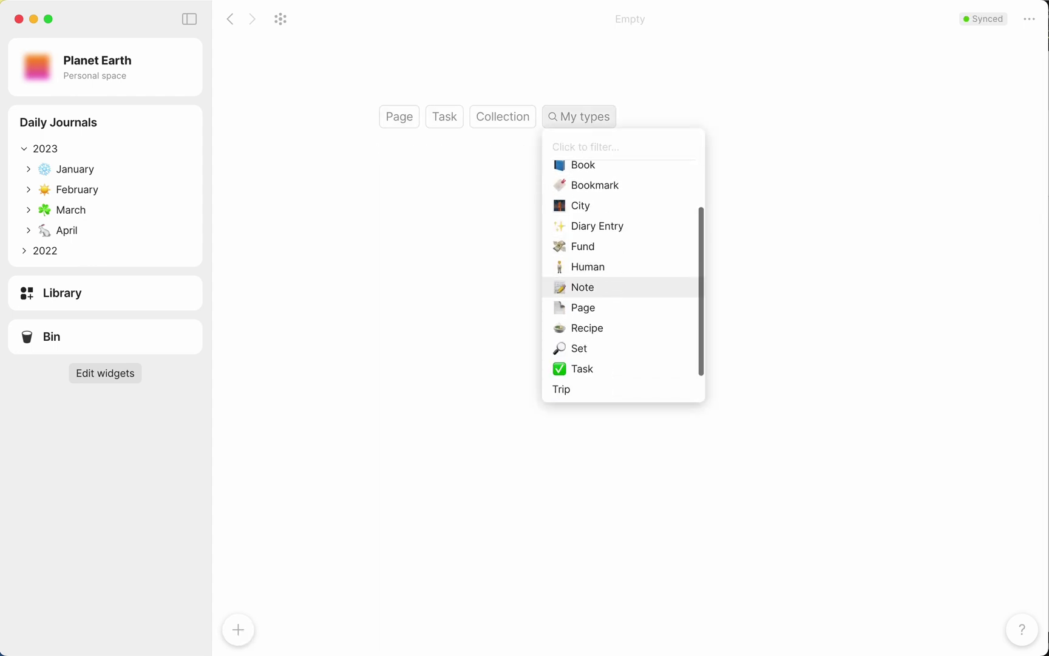
scroll(607, 304, down, 1)
click(577, 323)
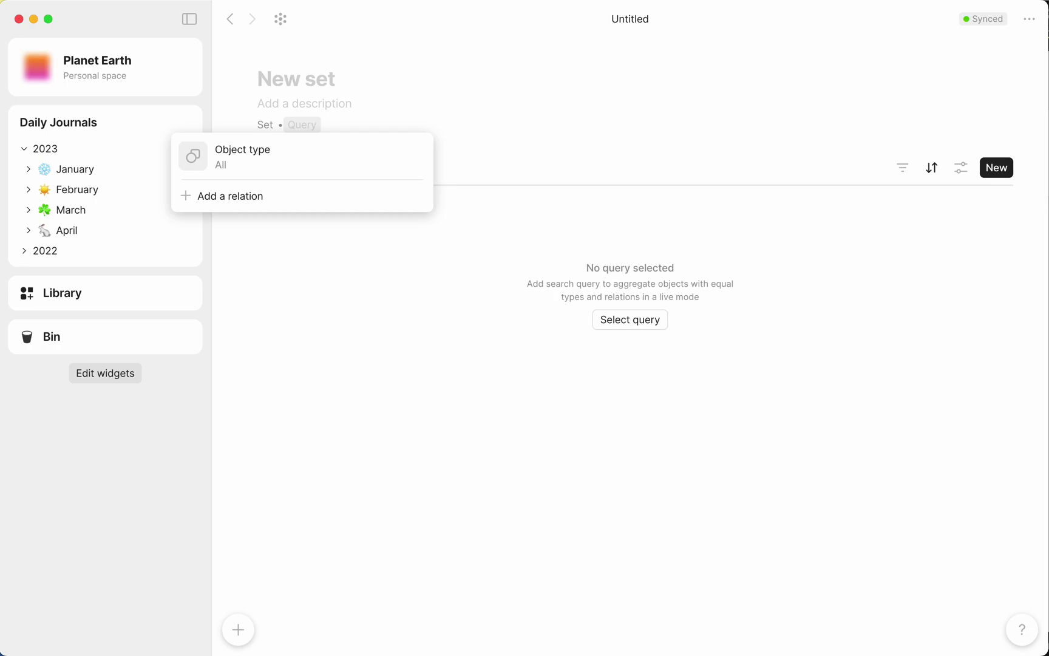
click(304, 157)
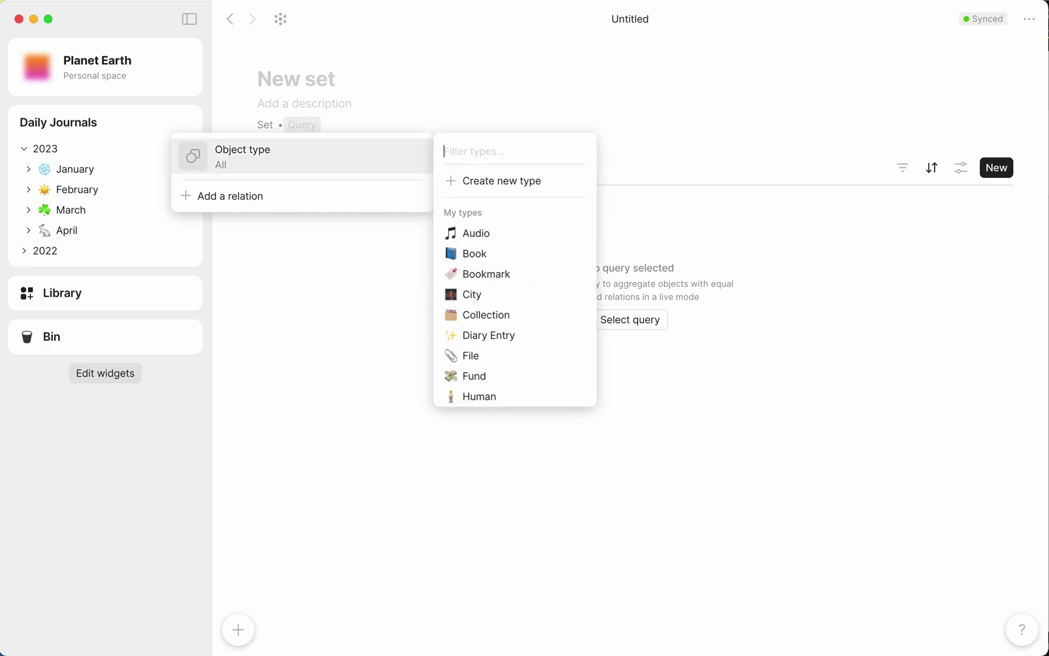
click(484, 153)
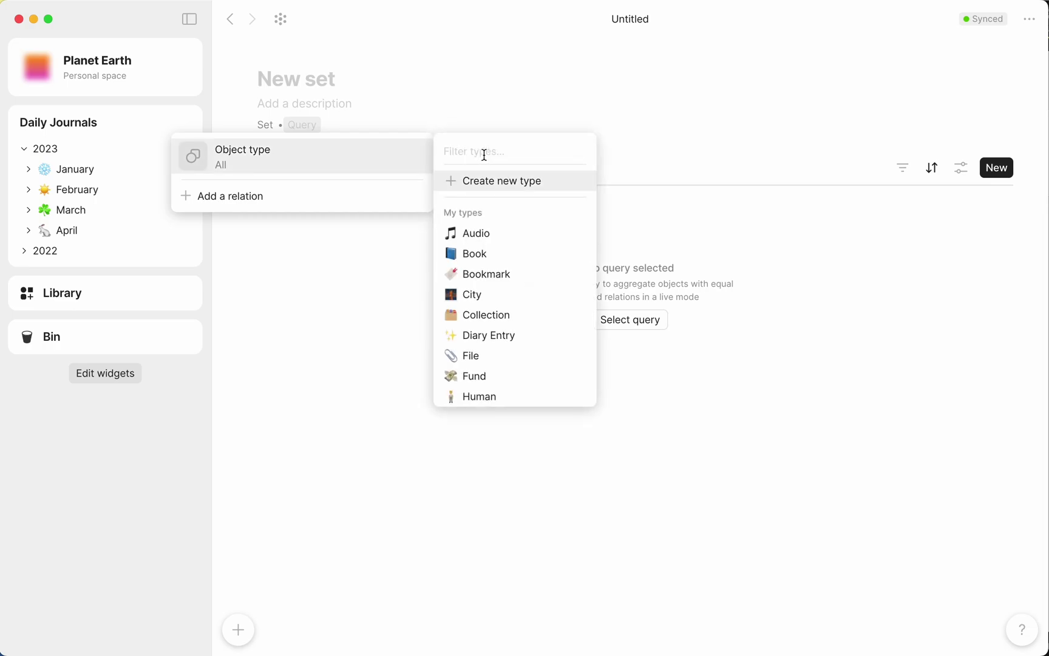
text(task)
key(Down)
key(Down)
key(Return)
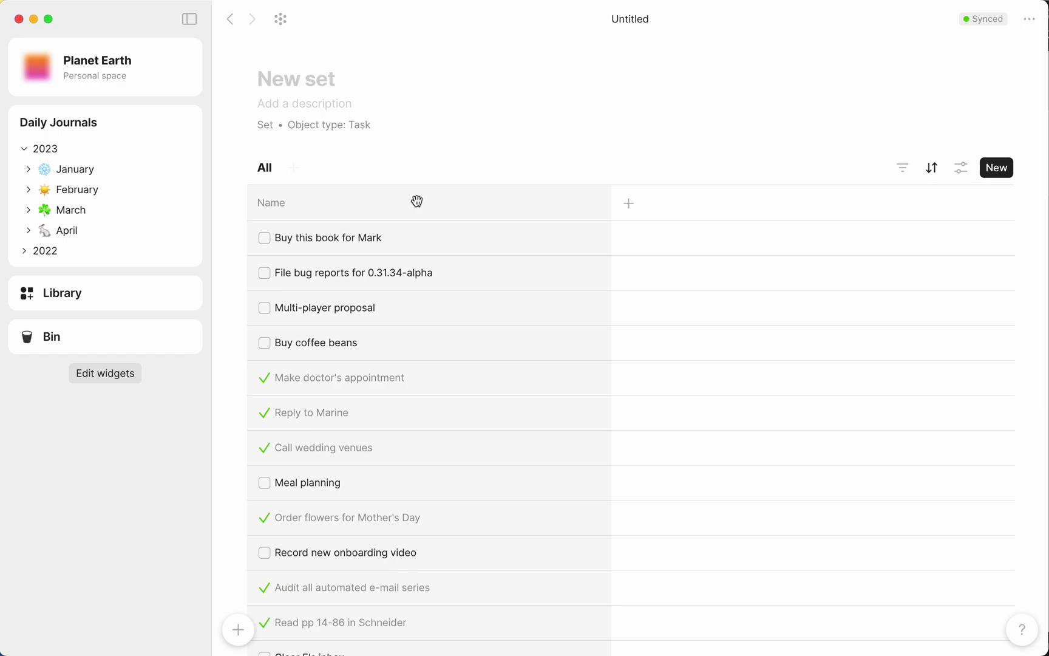
Title the set 'Inbox' and give it an emoji icon
scroll(416, 201, down, 6)
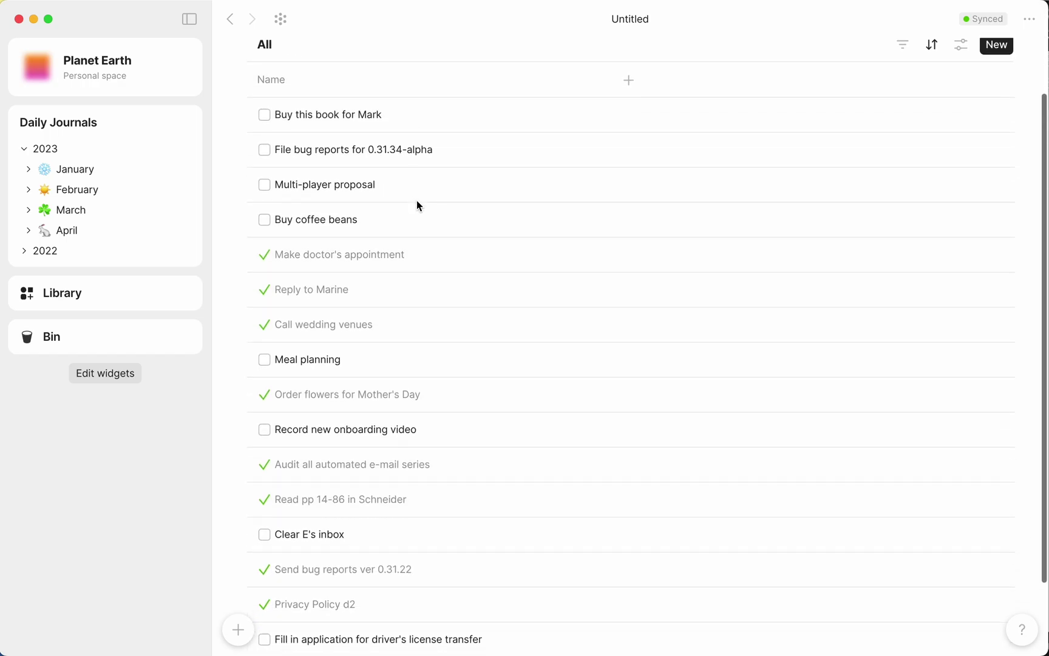
scroll(416, 200, up, 7)
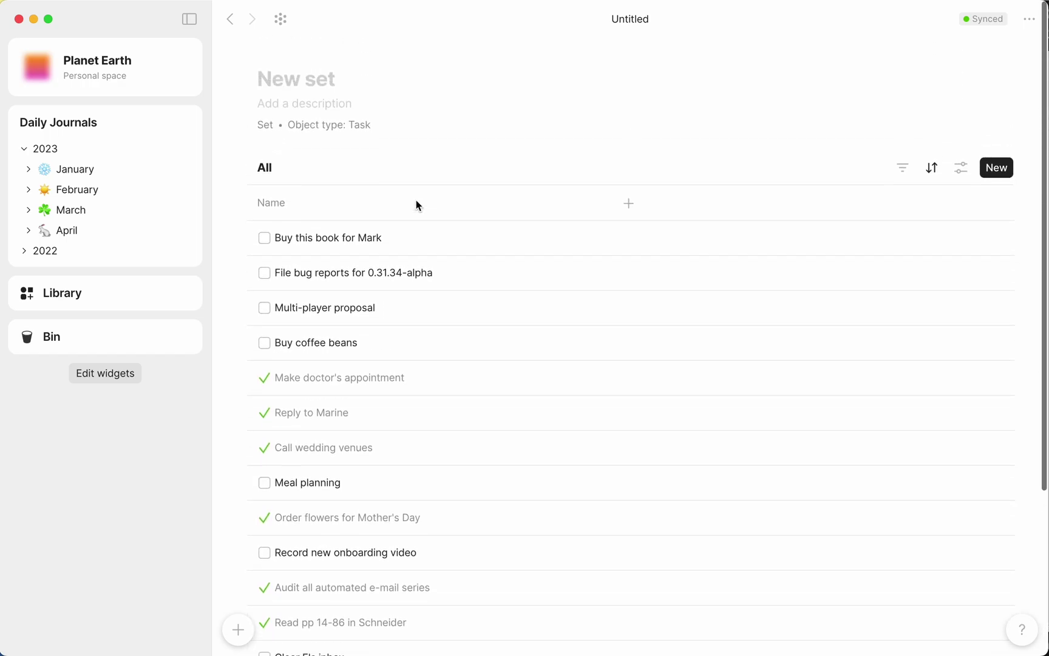
click(285, 79)
text(Inbox)
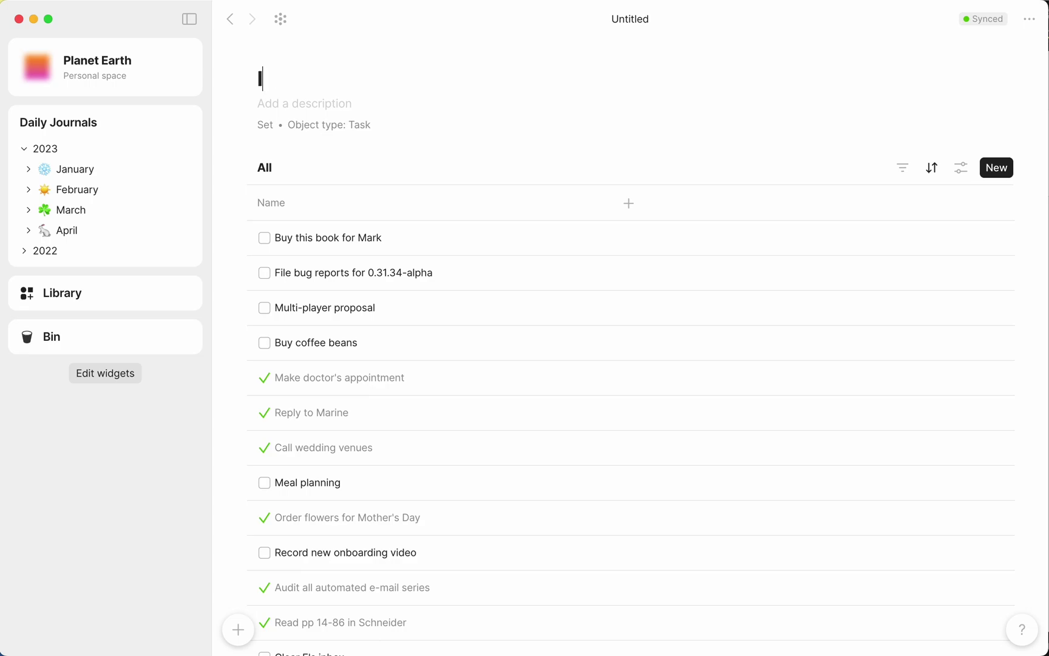
click(284, 49)
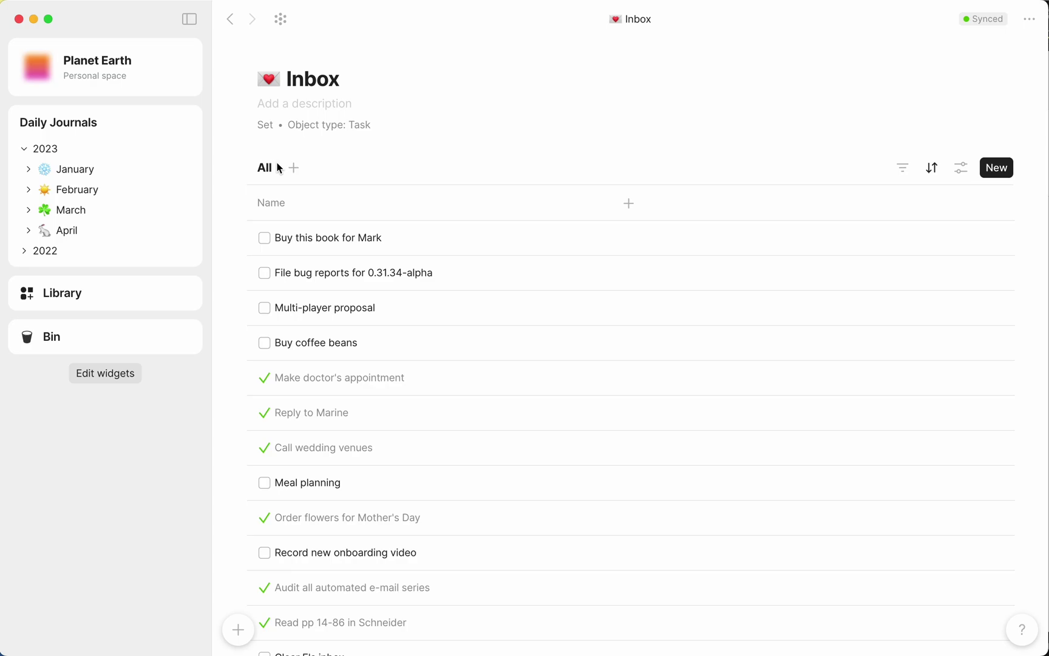
Add Tag, Assignee and Due date columns to the Inbox table and narrow the Name column
click(629, 204)
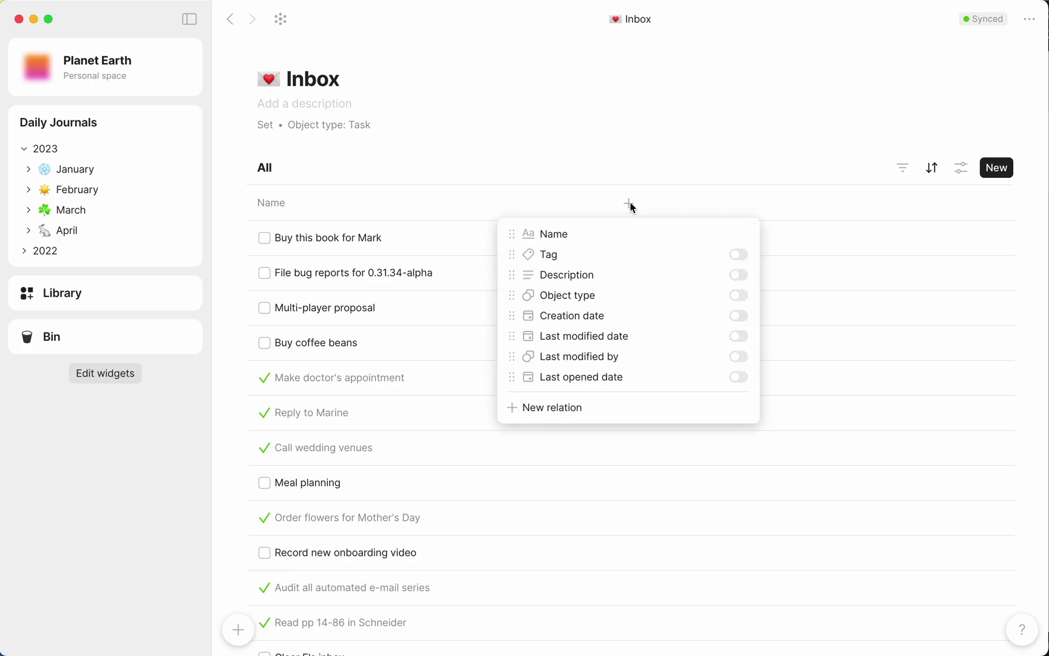
click(742, 257)
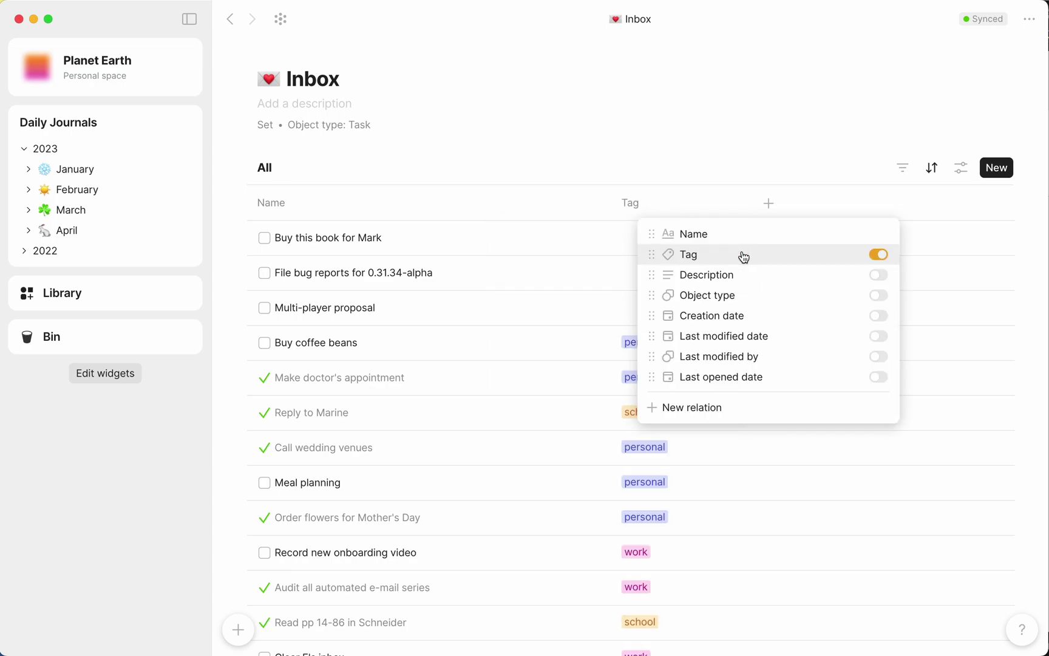
click(729, 389)
click(909, 203)
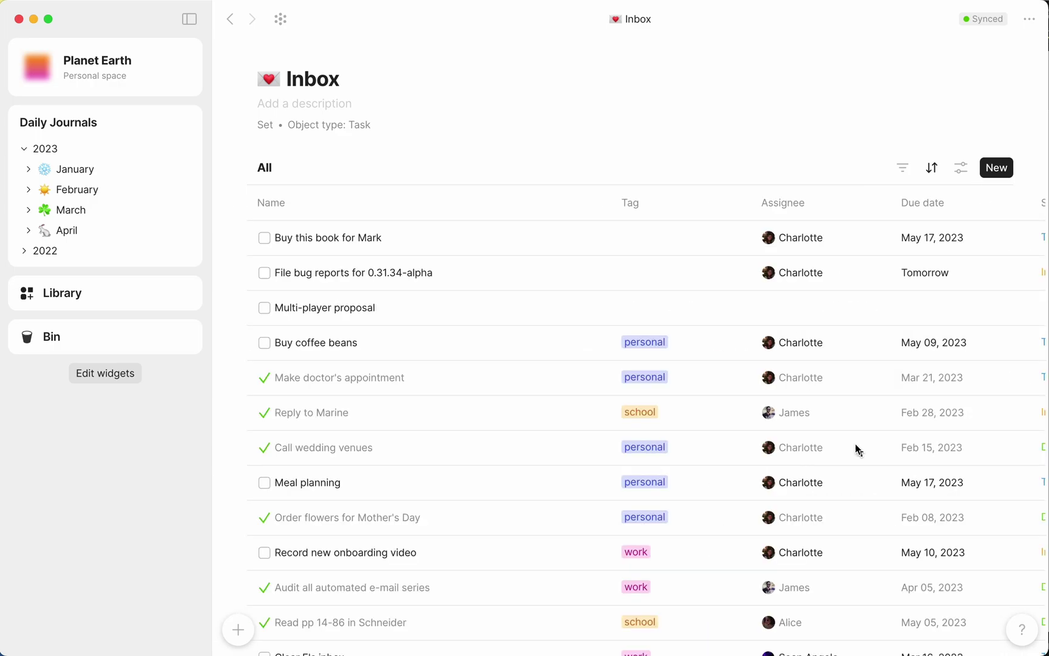
scroll(768, 341, right, 5)
scroll(767, 341, left, 5)
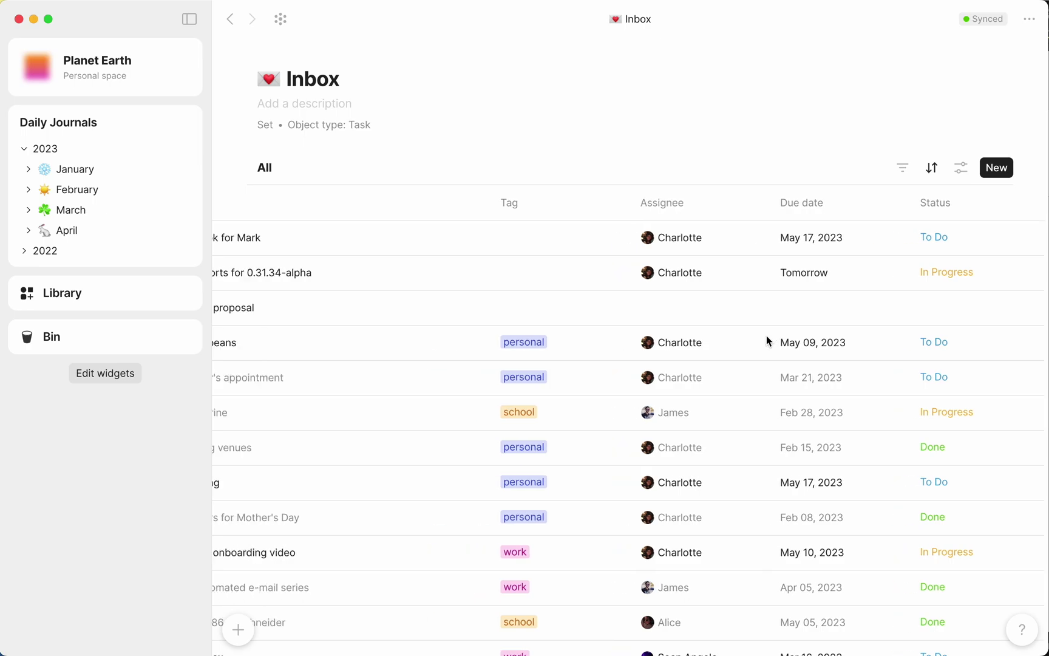
drag(606, 204, 457, 205)
scroll(644, 338, down, 5)
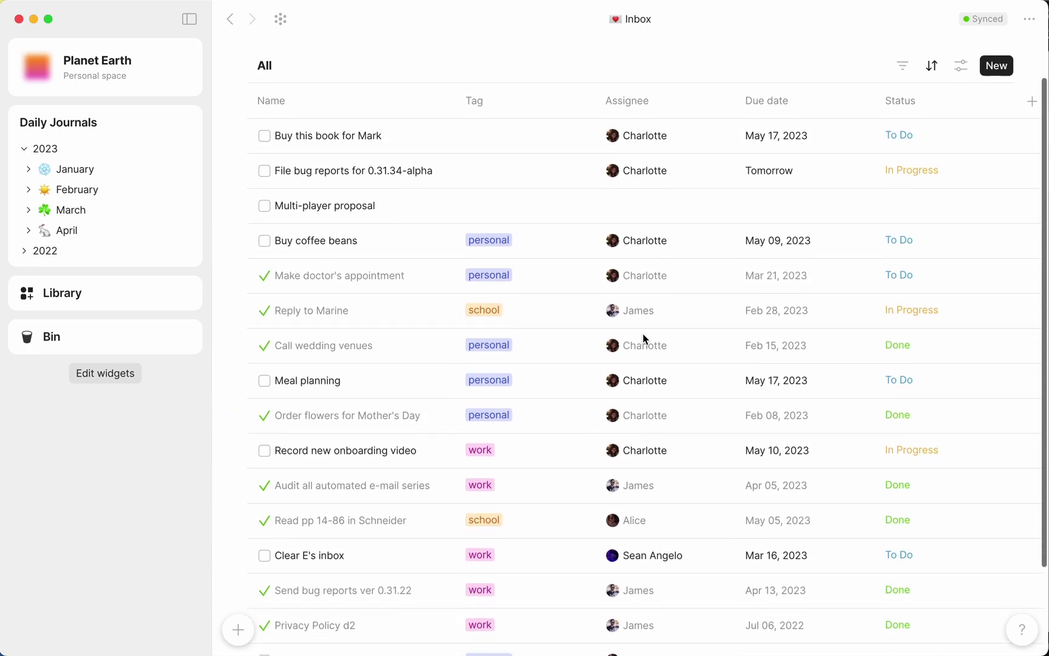
scroll(644, 338, up, 3)
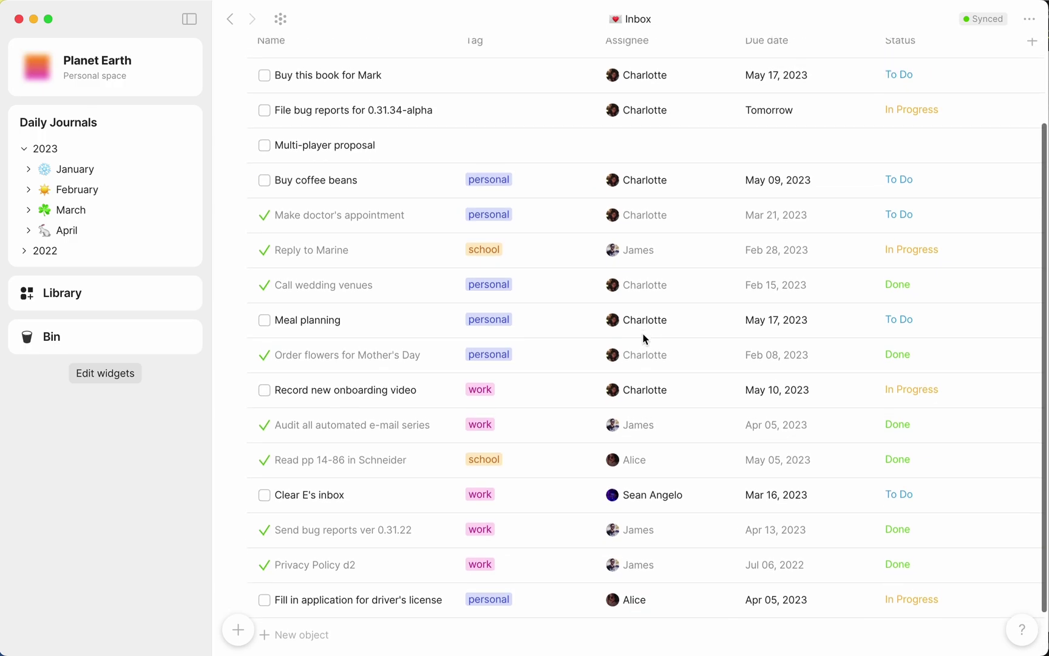
Tag Multi-player proposal work, due May 24, 2023, with status To Do
scroll(643, 332, up, 2)
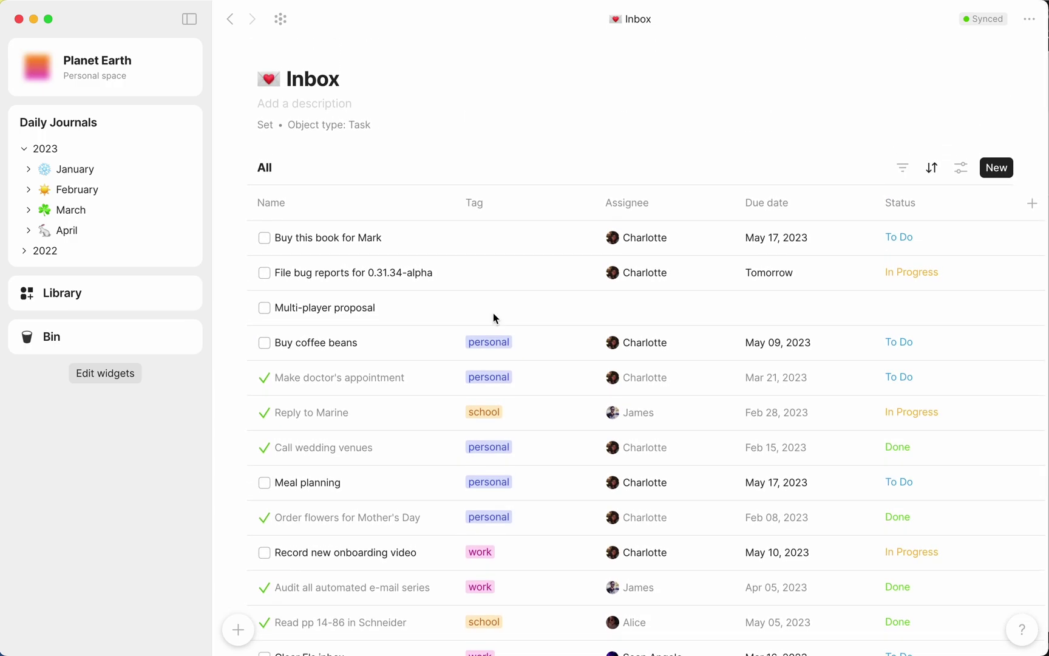
click(492, 312)
text(wor)
key(Return)
click(824, 245)
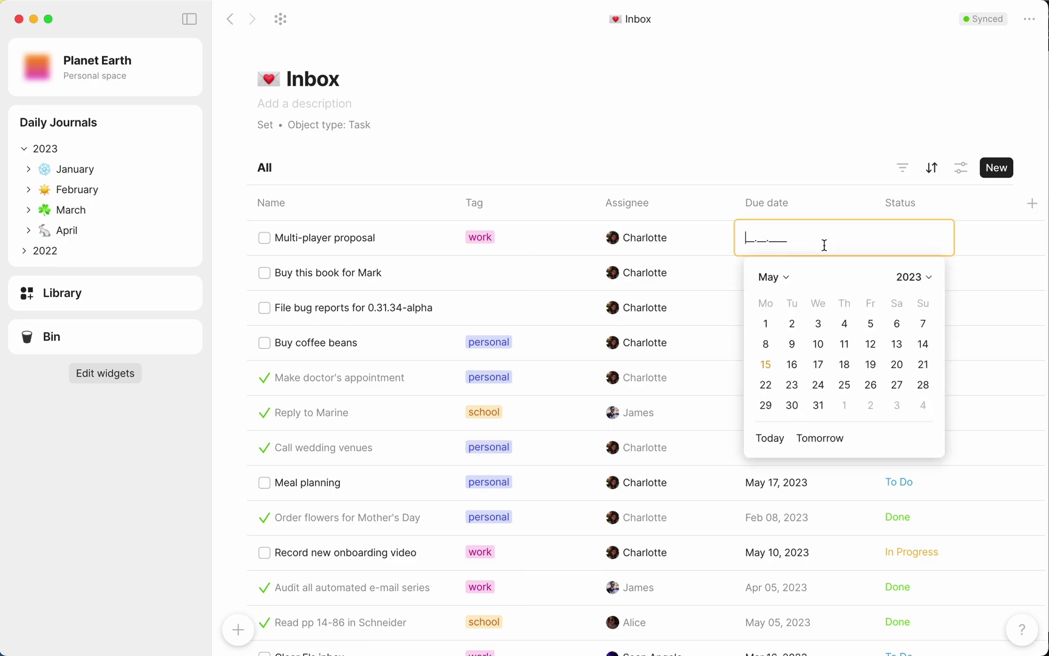
click(817, 384)
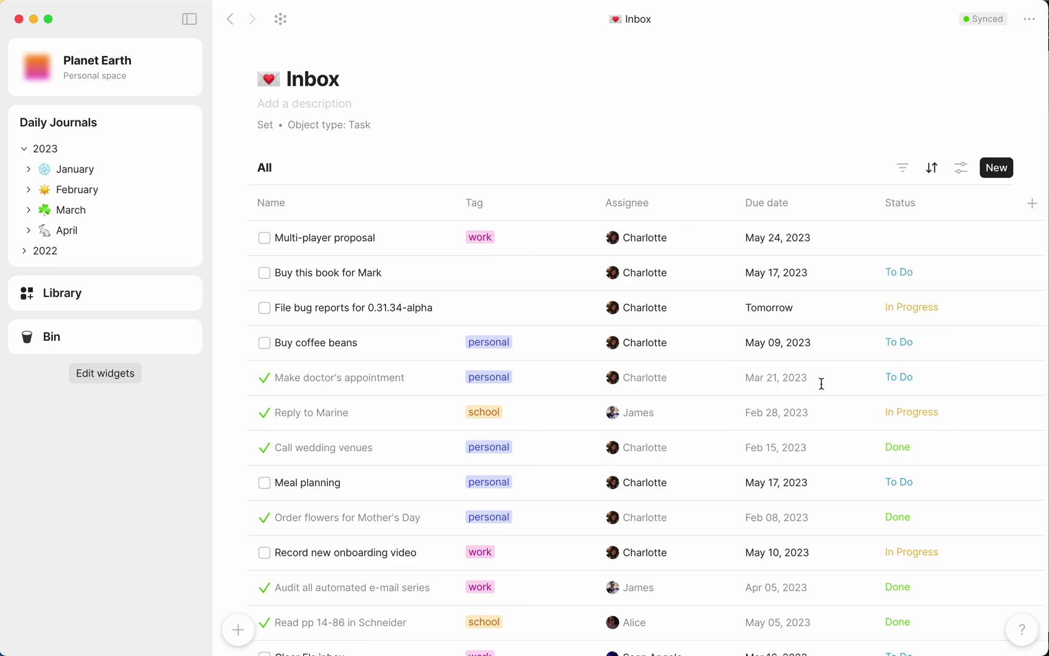
click(902, 241)
Tag the book-buying task 'personal' and the bug-report task 'work'
click(844, 272)
click(503, 273)
text(person)
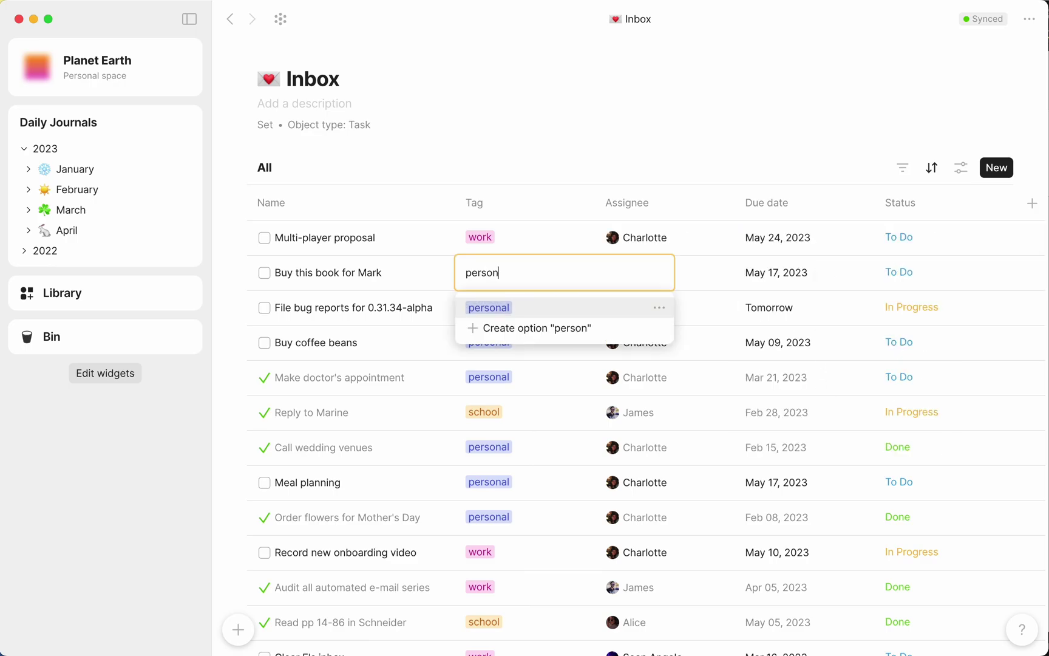
key(Return)
click(503, 308)
text(work)
key(Return)
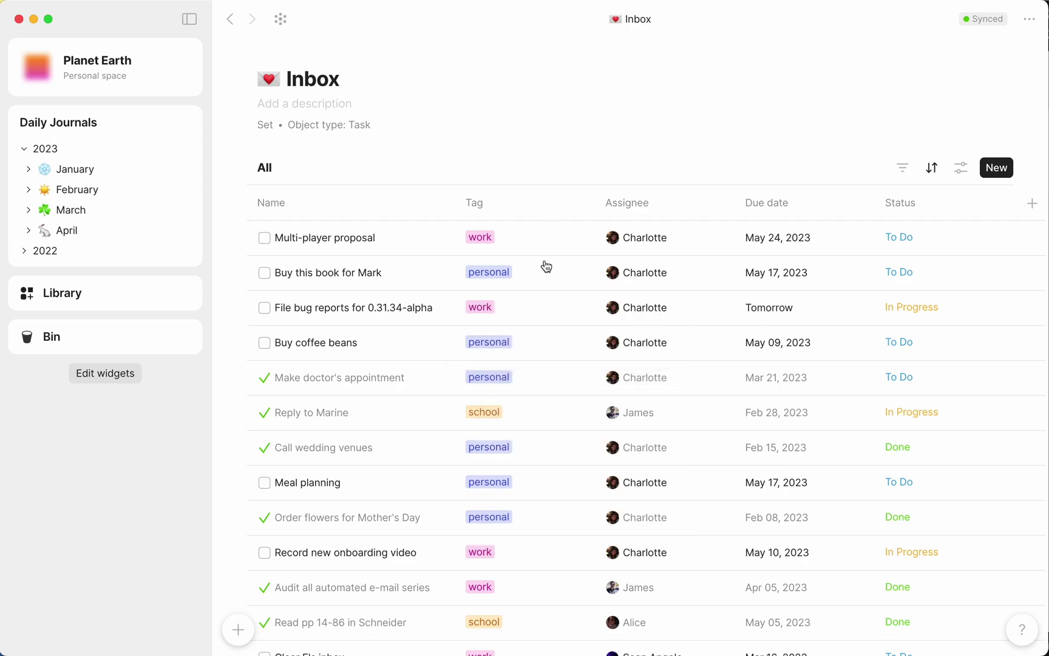
scroll(546, 264, down, 5)
scroll(546, 265, down, 2)
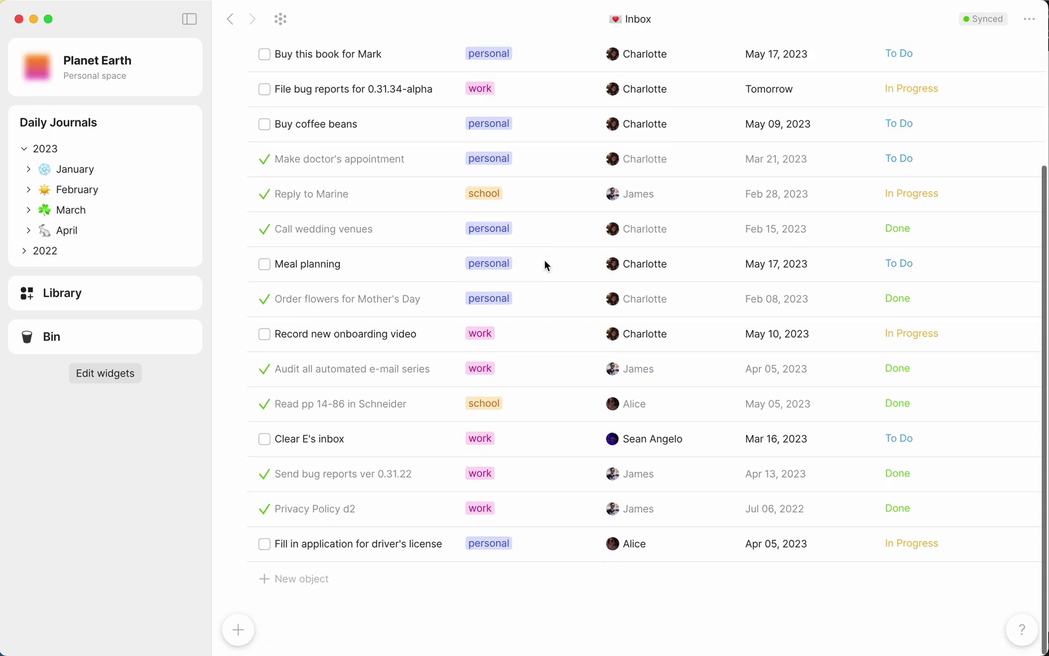
scroll(546, 265, up, 7)
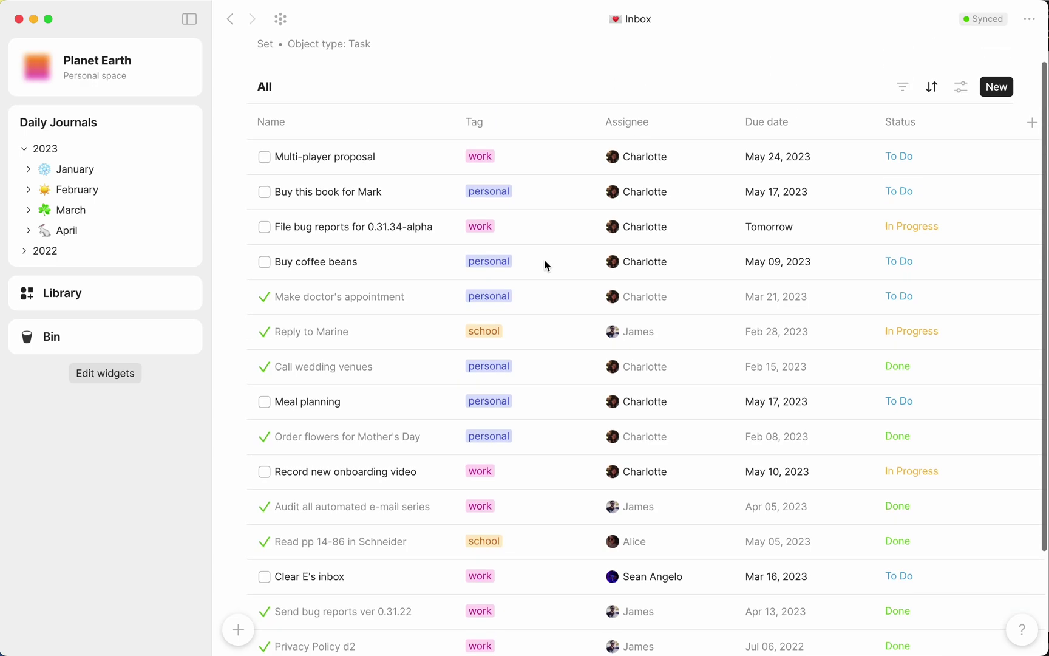
Add a 'Work Tasks' view filtered to Tag = work, with a Status column
mouse_move(298, 175)
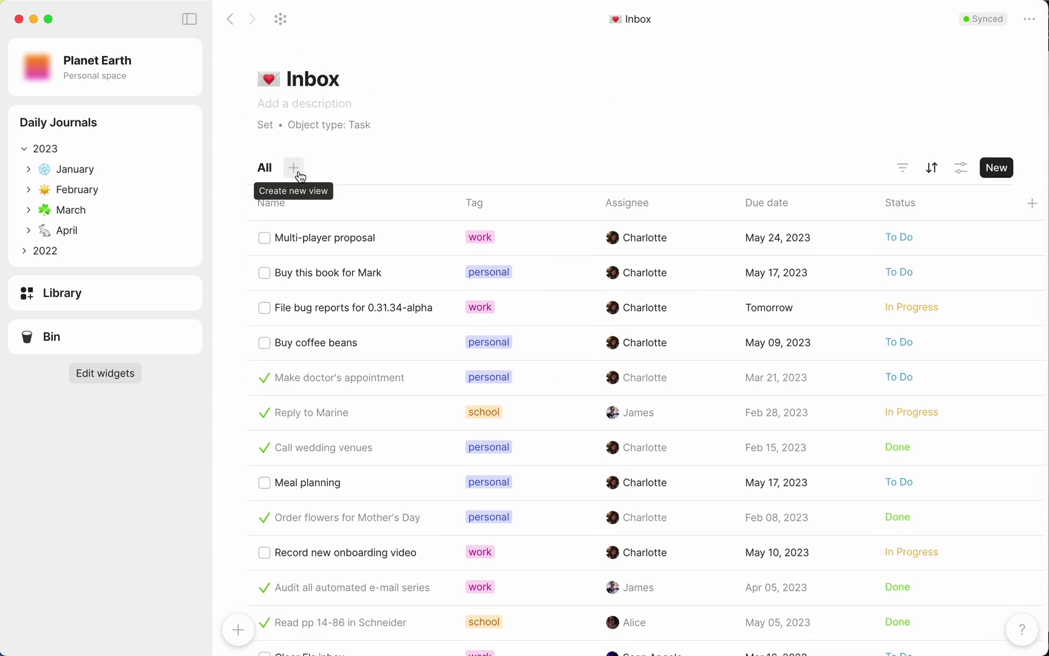
click(294, 168)
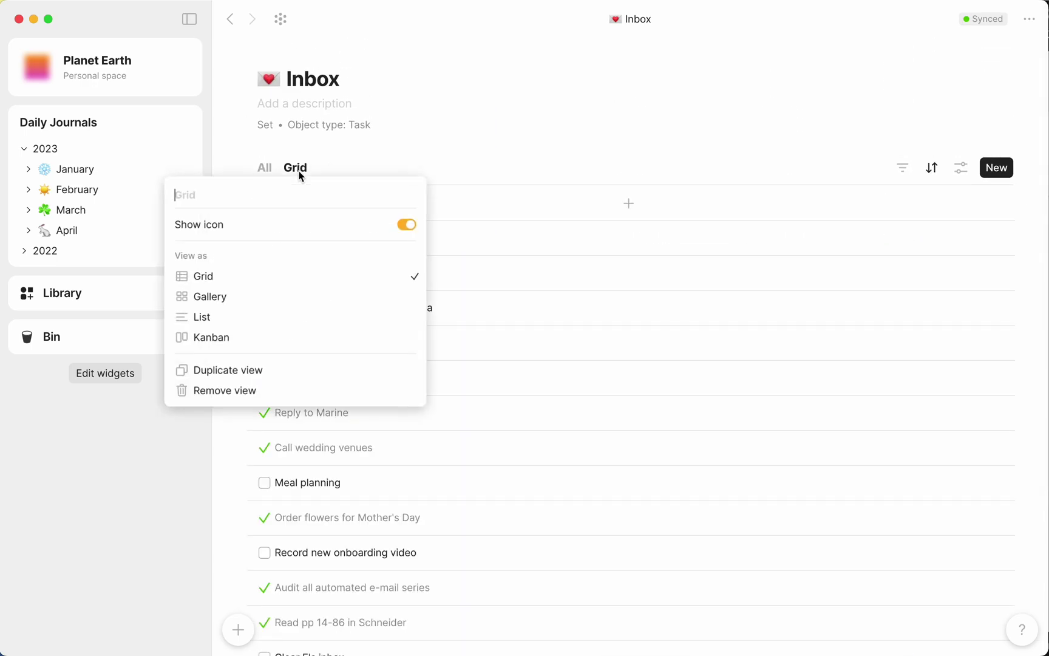
text(Work Tasks)
key(Return)
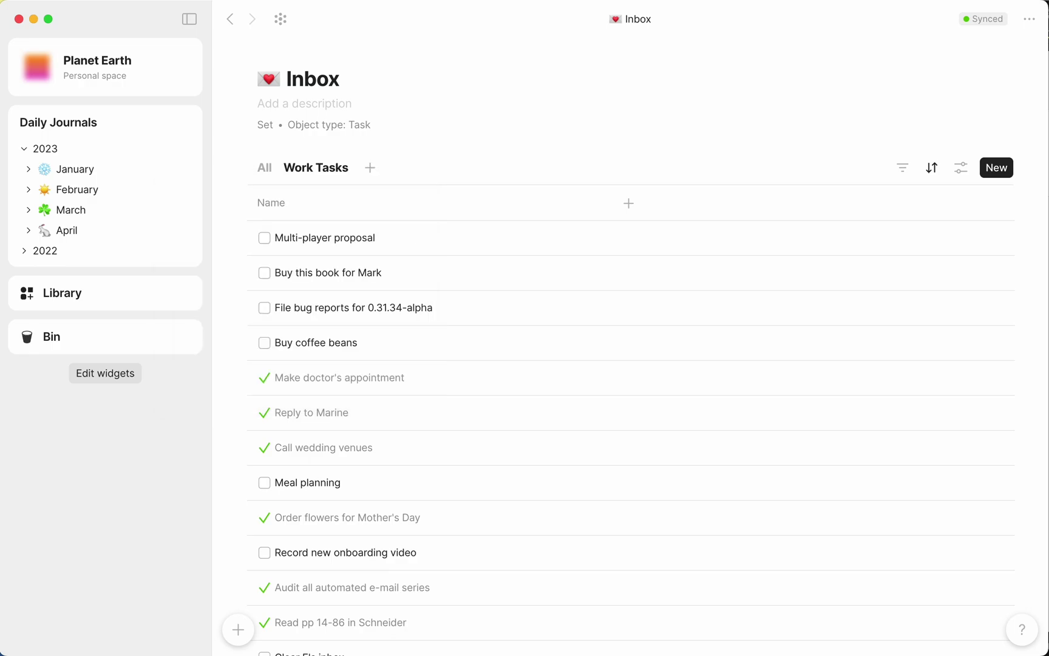
click(903, 170)
click(814, 279)
click(847, 243)
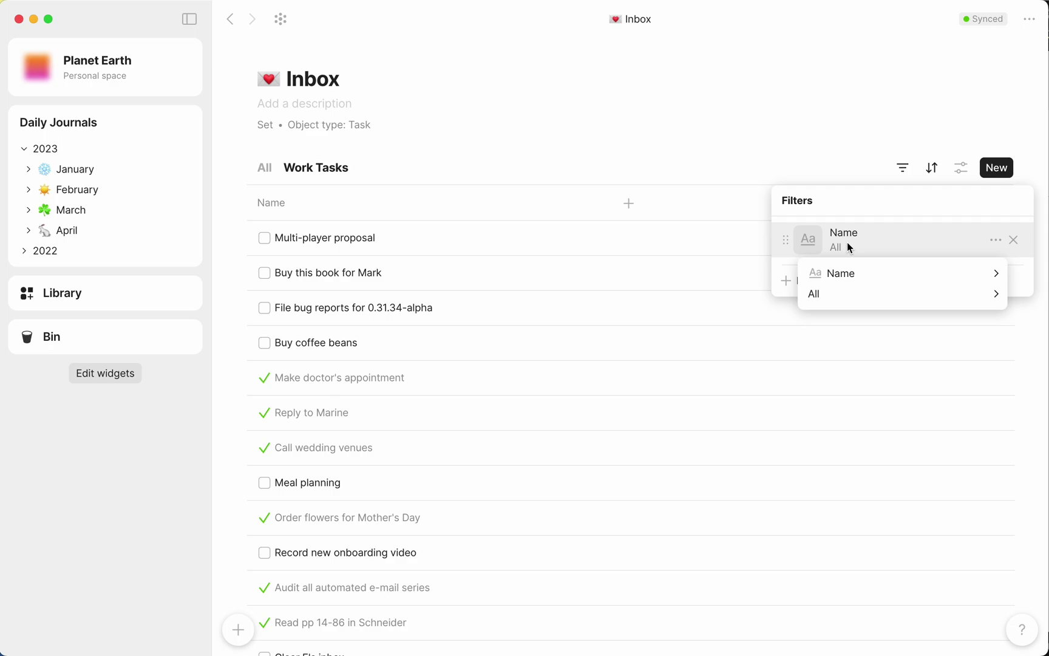
mouse_move(848, 274)
click(726, 316)
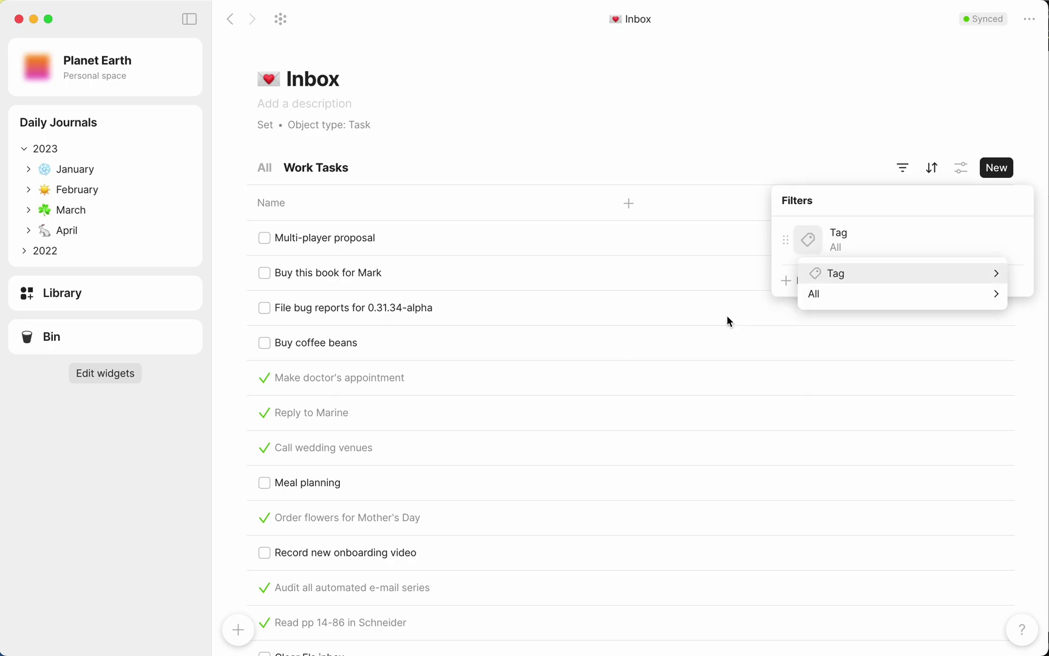
text(work)
click(876, 395)
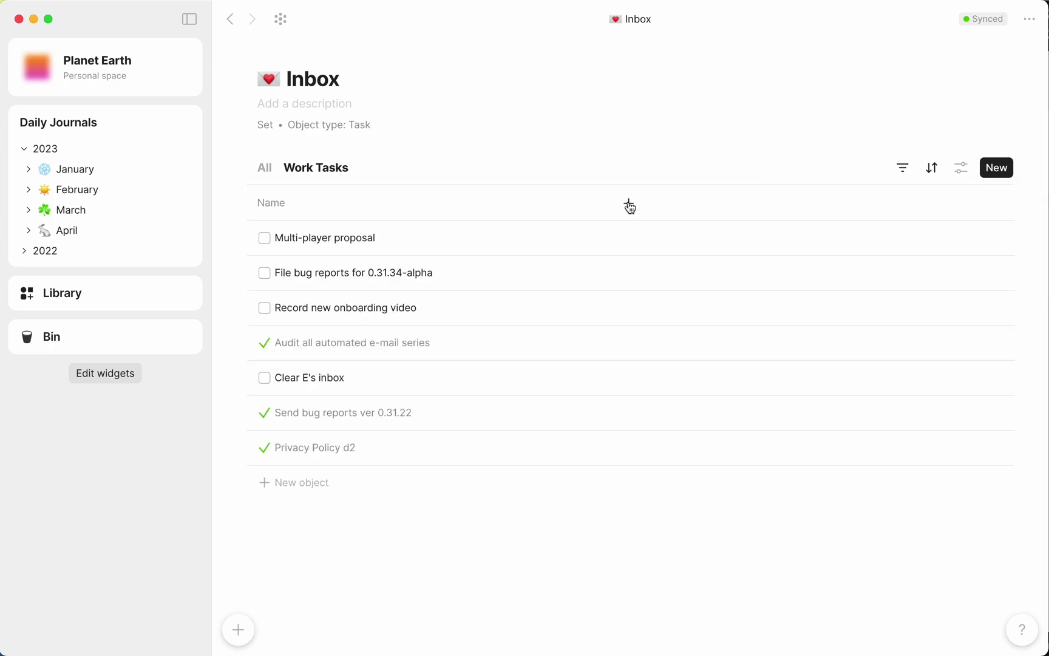
click(628, 202)
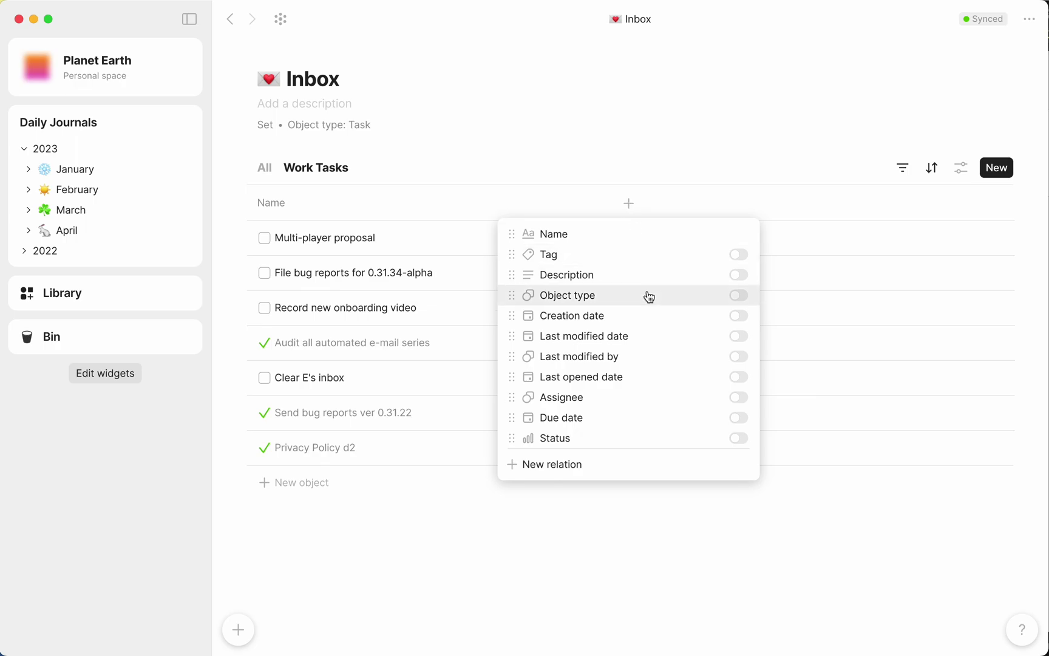
click(655, 438)
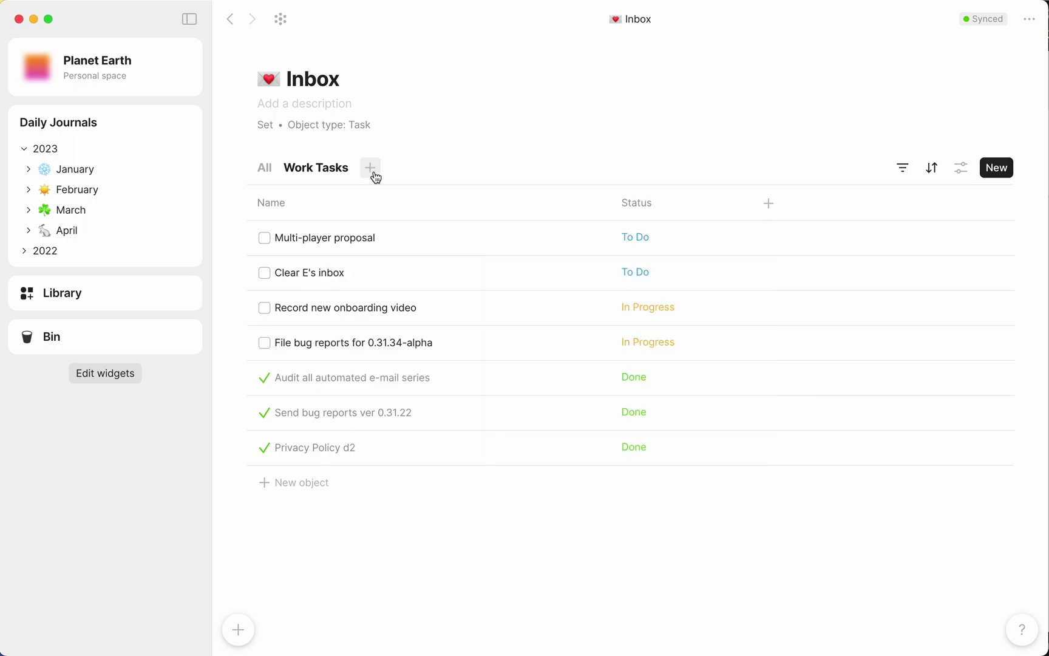
Add a 'To do' view hiding Done tasks, showing Tag and Assignee columns
click(369, 168)
text(To do)
key(Return)
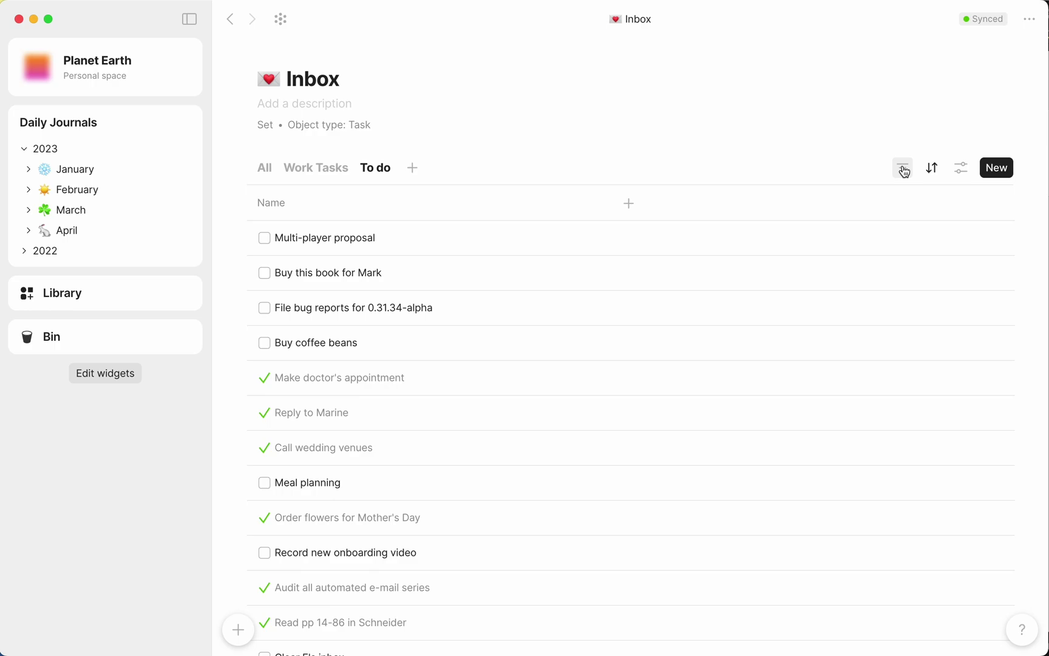
click(904, 171)
mouse_move(850, 277)
click(679, 497)
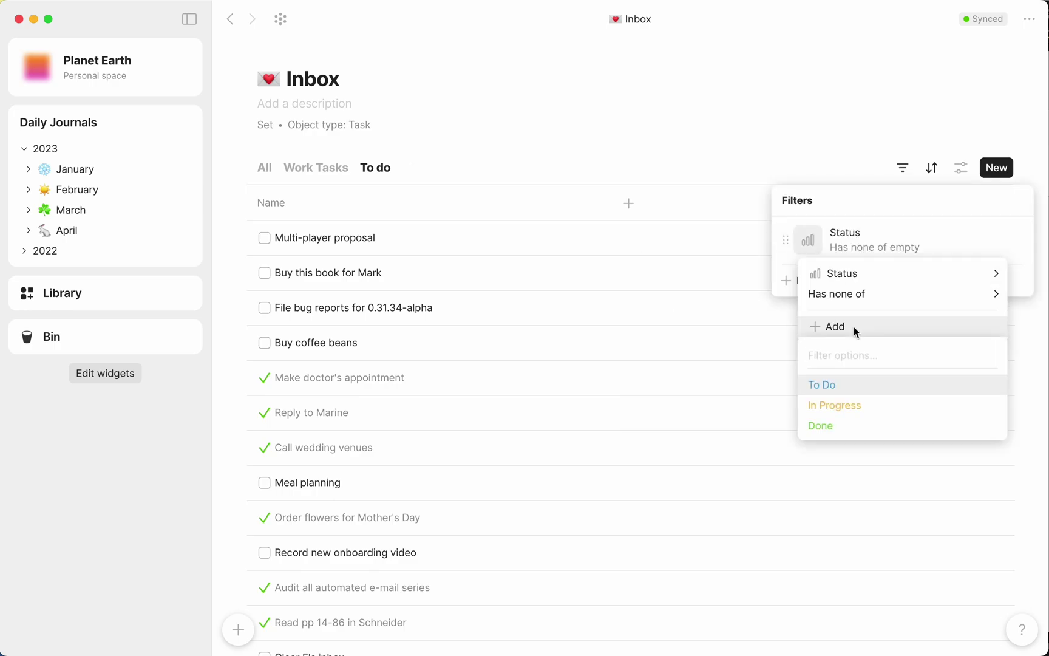
click(863, 432)
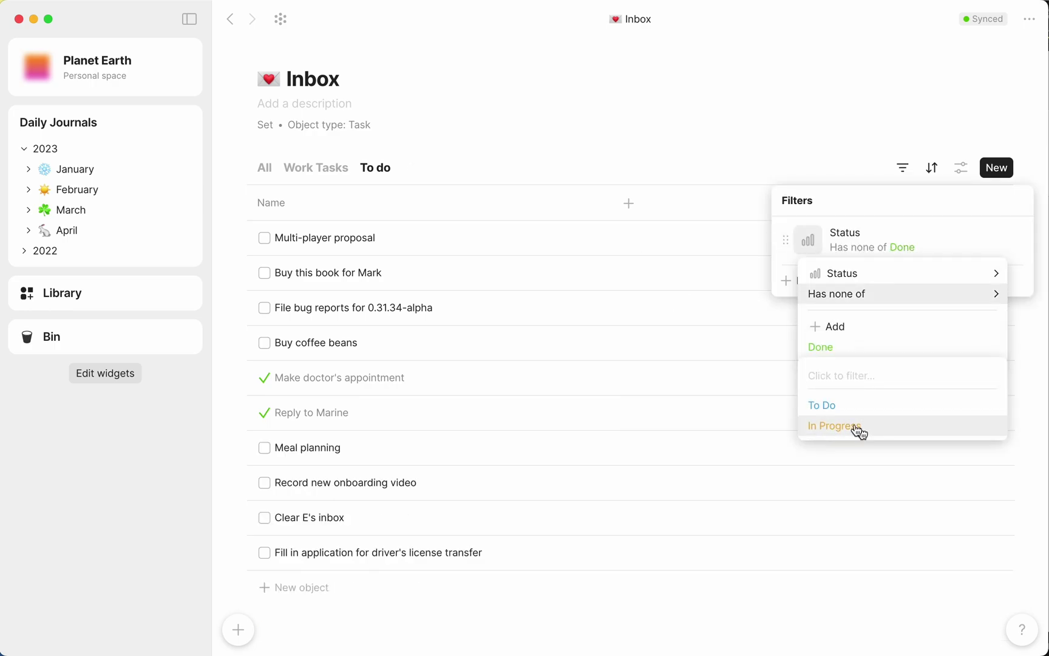
key(Escape)
click(630, 203)
click(739, 253)
click(878, 387)
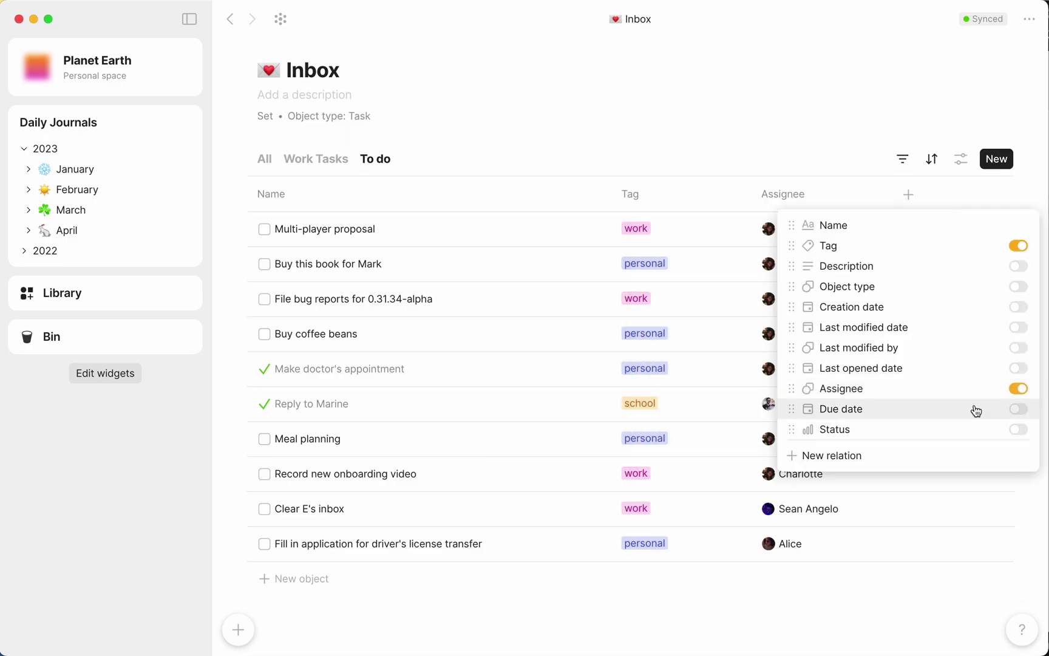
click(318, 164)
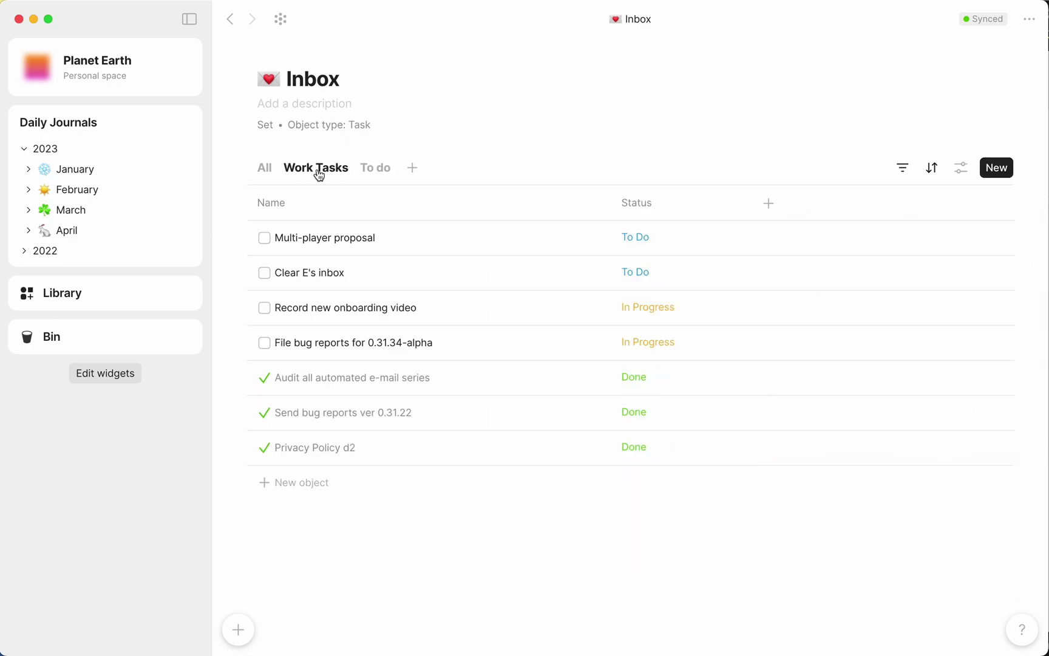
In the All view, add a new task titled as a reply to a Techstars contact
click(267, 172)
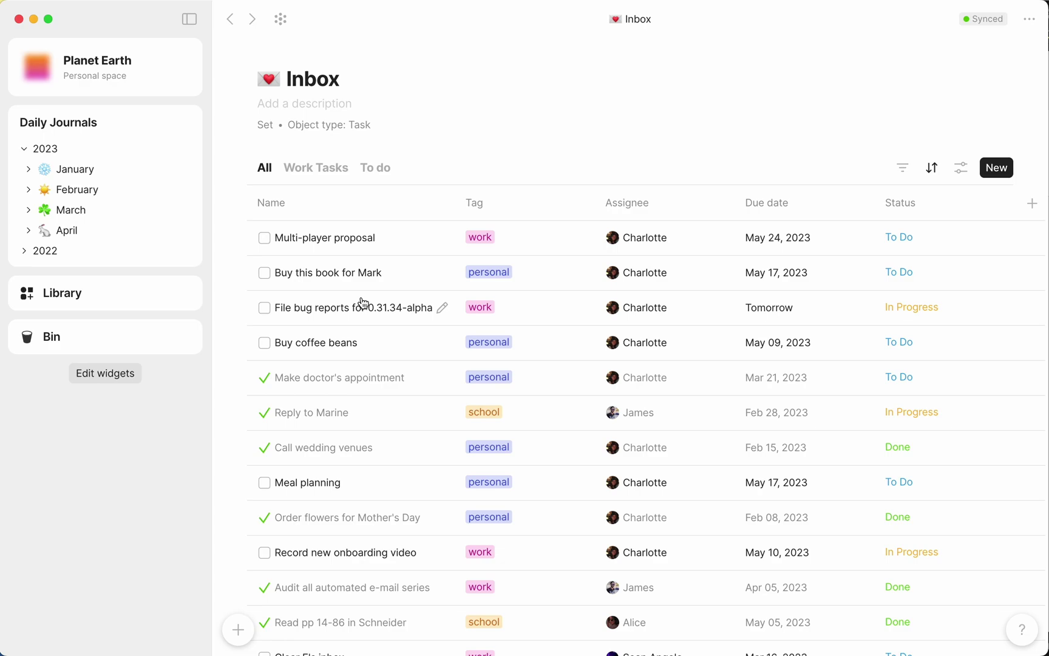
scroll(363, 304, down, 5)
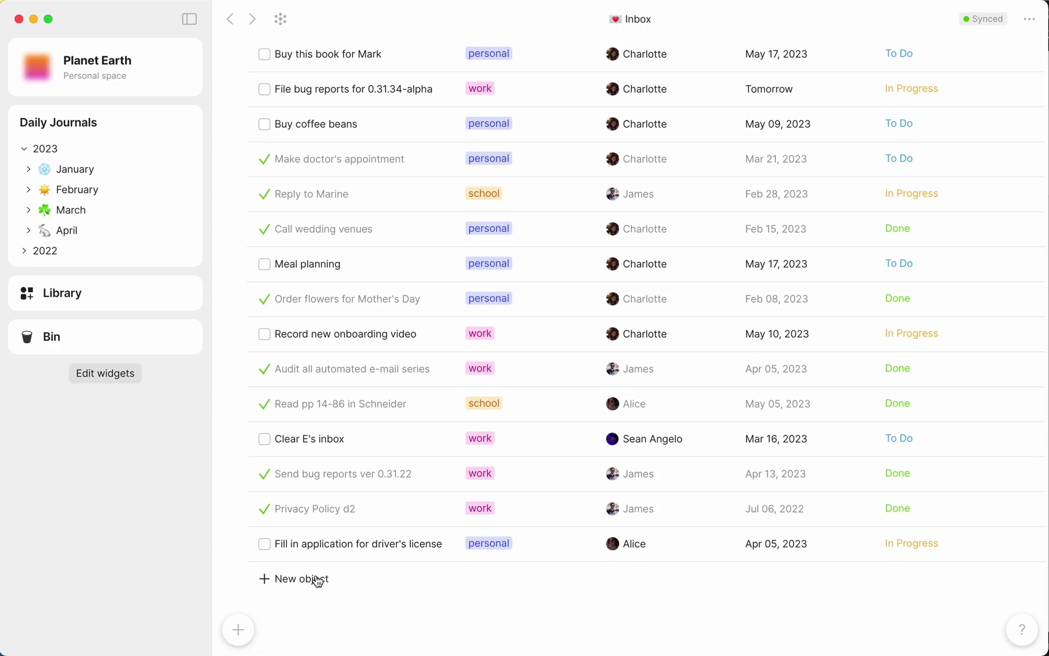
click(317, 580)
text(Reply to )
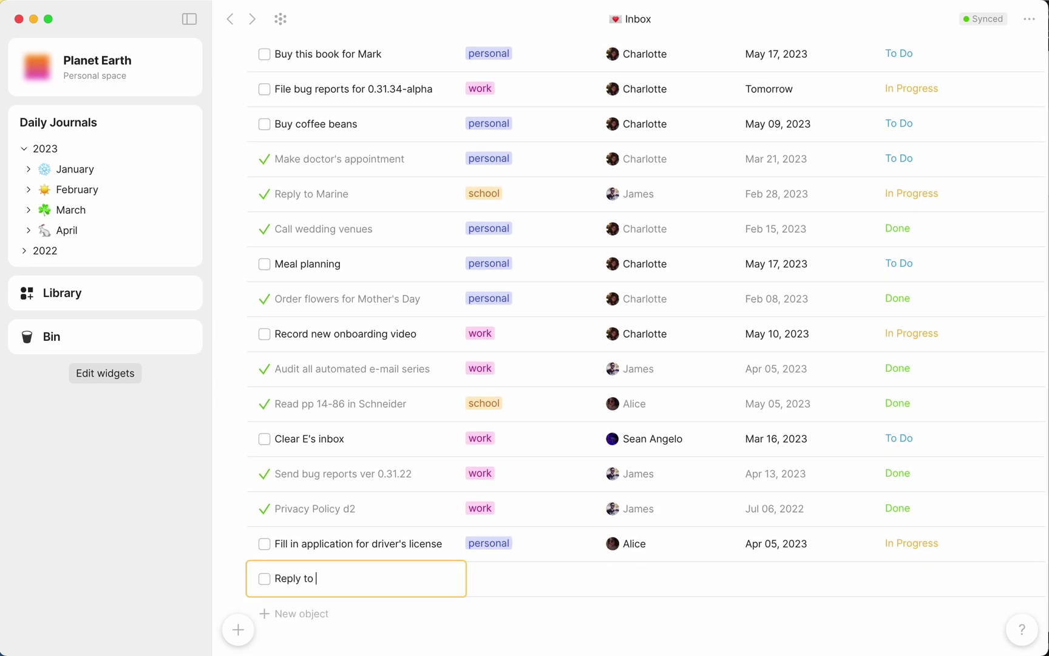
text(Brian from Techstars)
key(Return)
Give the new task tag work, due date May 24, 2023, status To Do, and open it
click(480, 272)
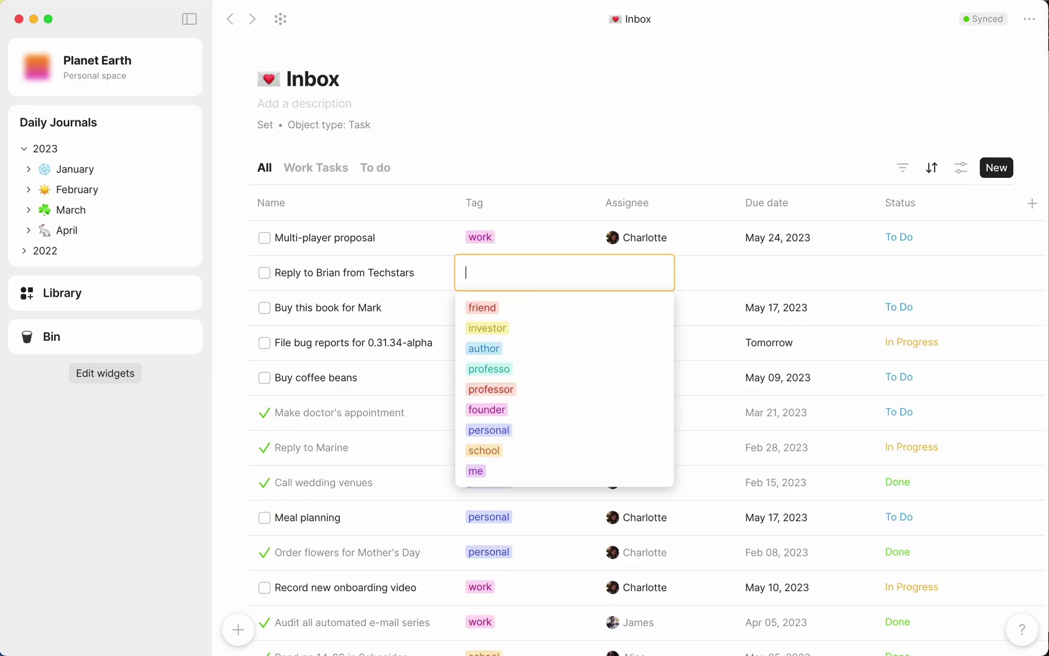
click(504, 312)
click(822, 273)
click(818, 420)
click(905, 277)
click(841, 307)
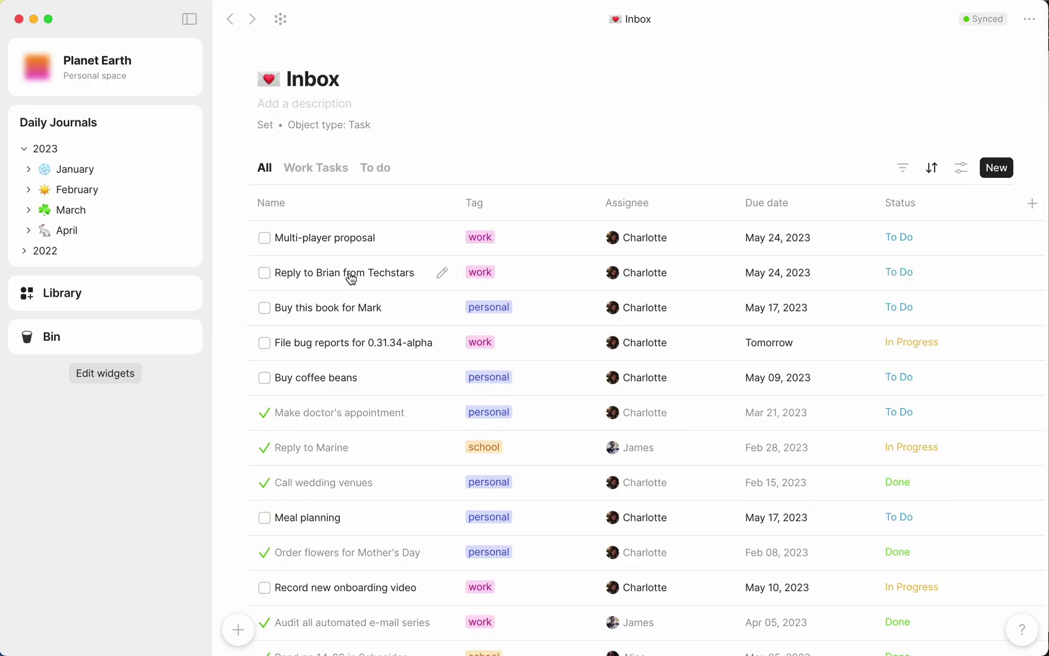
click(344, 275)
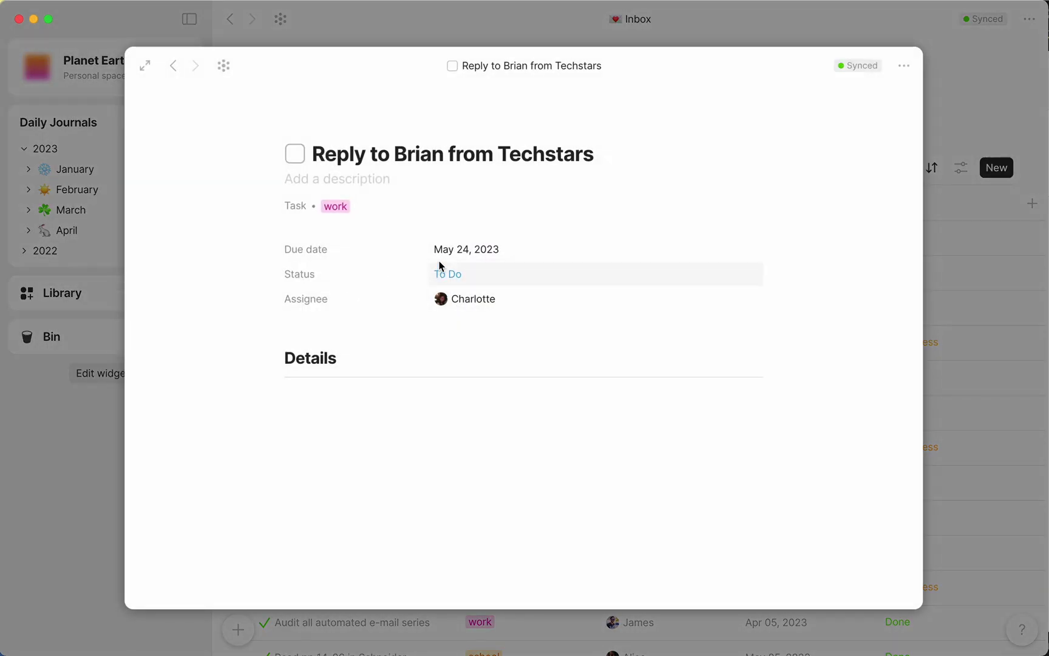
Back in Inbox, create a new empty object and make it a Set
click(957, 75)
click(237, 629)
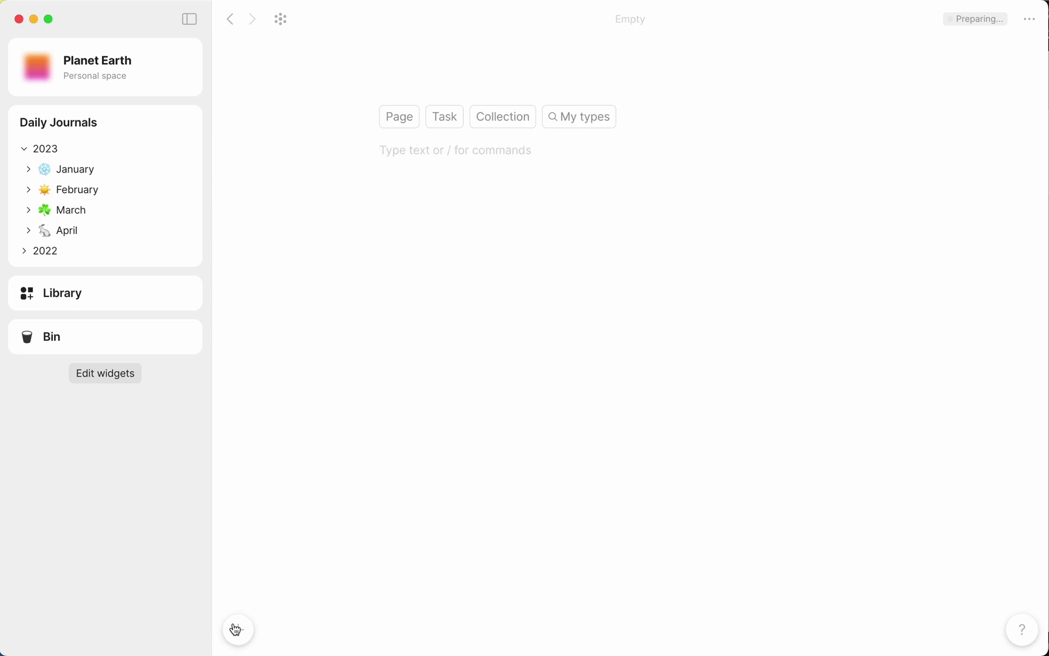
click(579, 116)
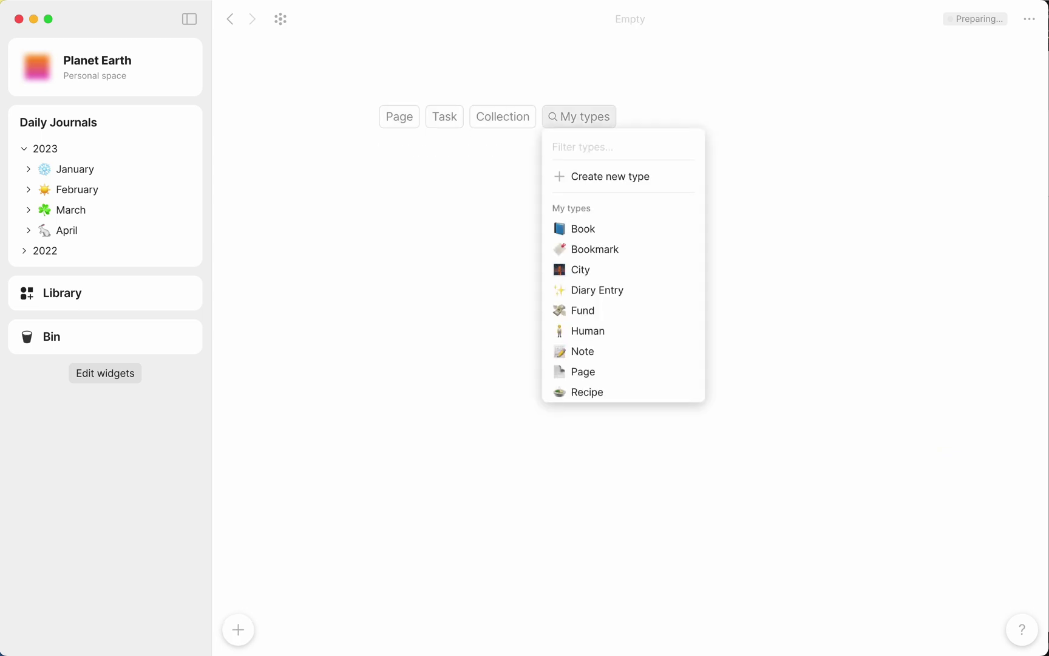
key(Down)
key(Down)
key(Down)
key(Down)
key(Down)
key(Down)
key(Down)
key(Down)
key(Down)
key(Down)
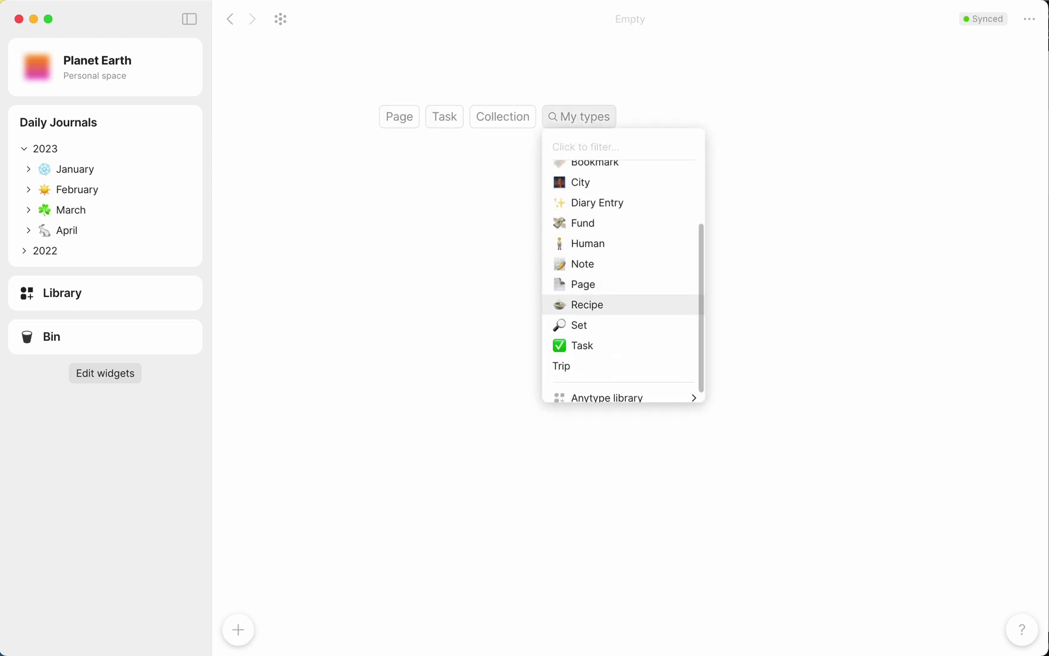
key(Return)
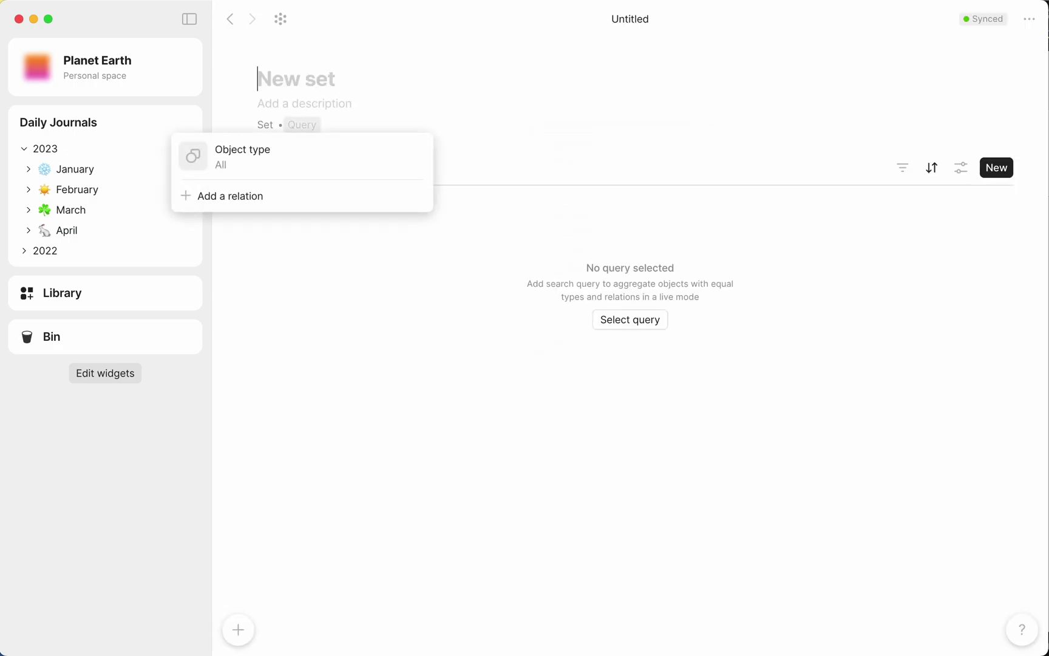
Query the set by Last modified date and title it 'Set of Everything'
click(254, 197)
text(modif)
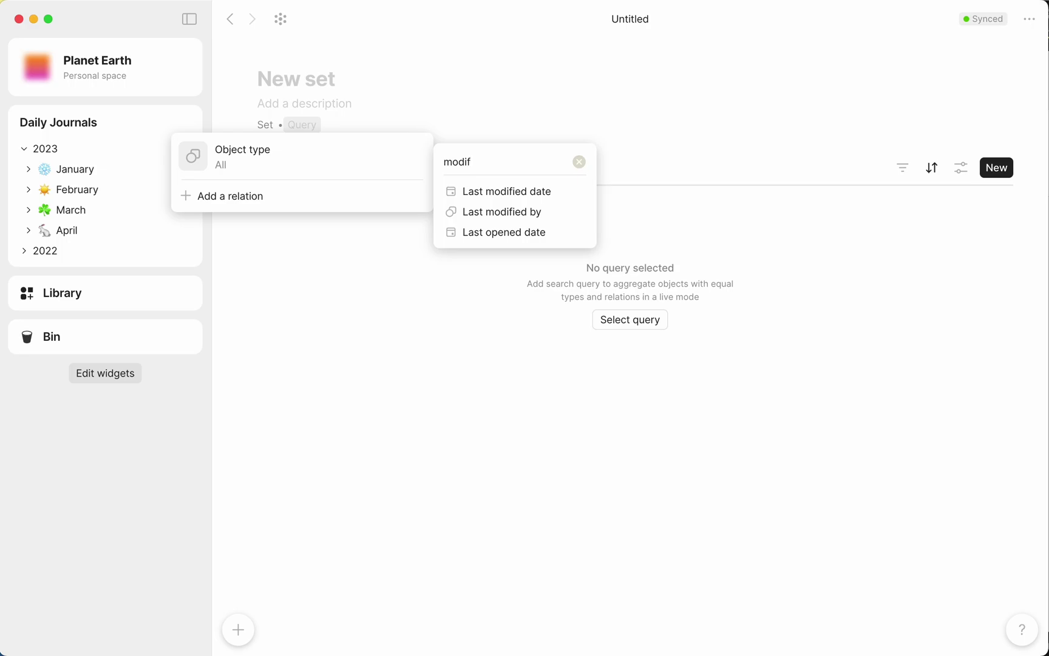
key(Down)
key(Return)
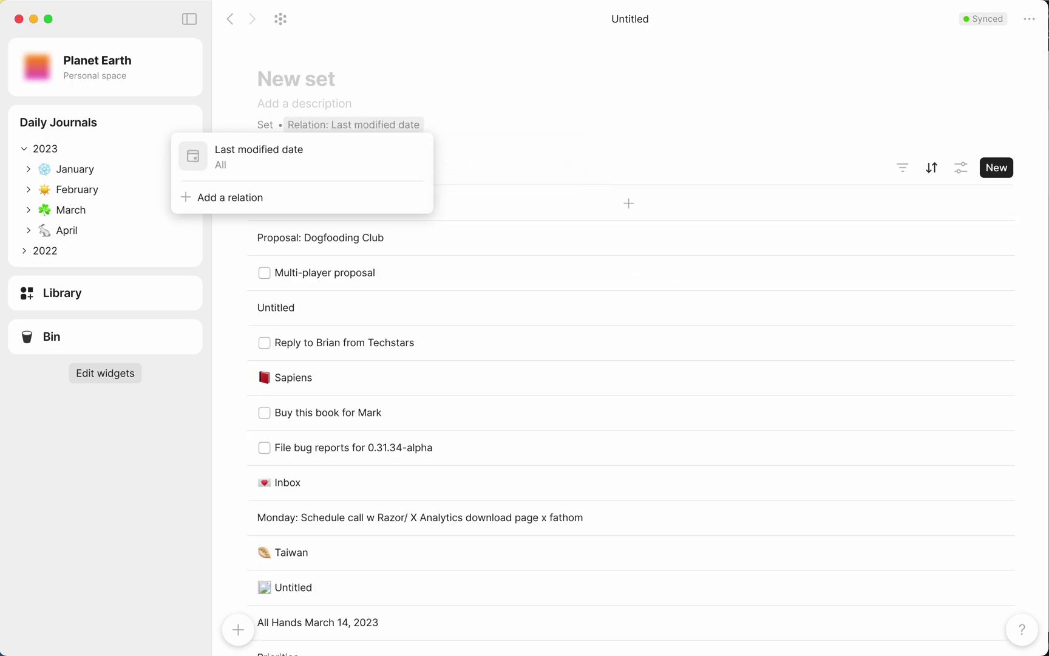
click(330, 79)
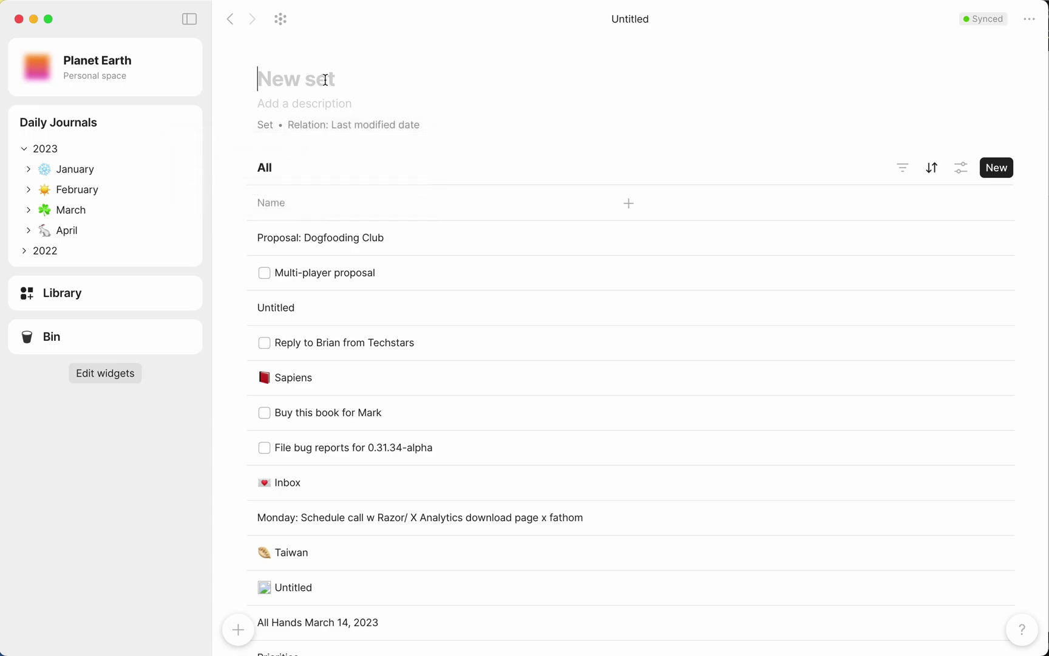
text(Set of Ever)
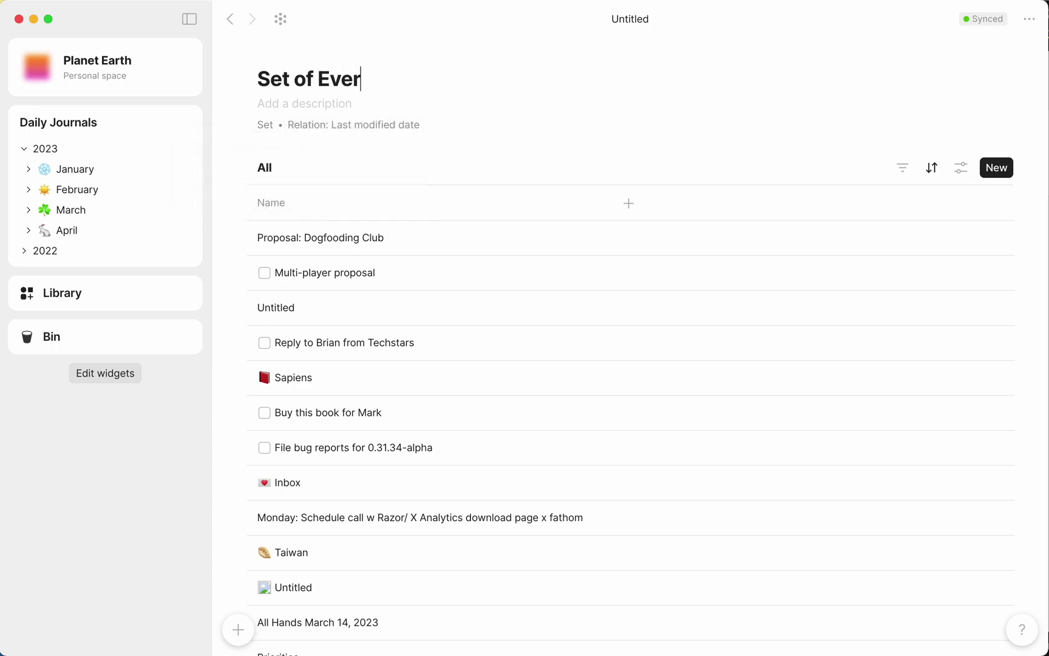
text(ything)
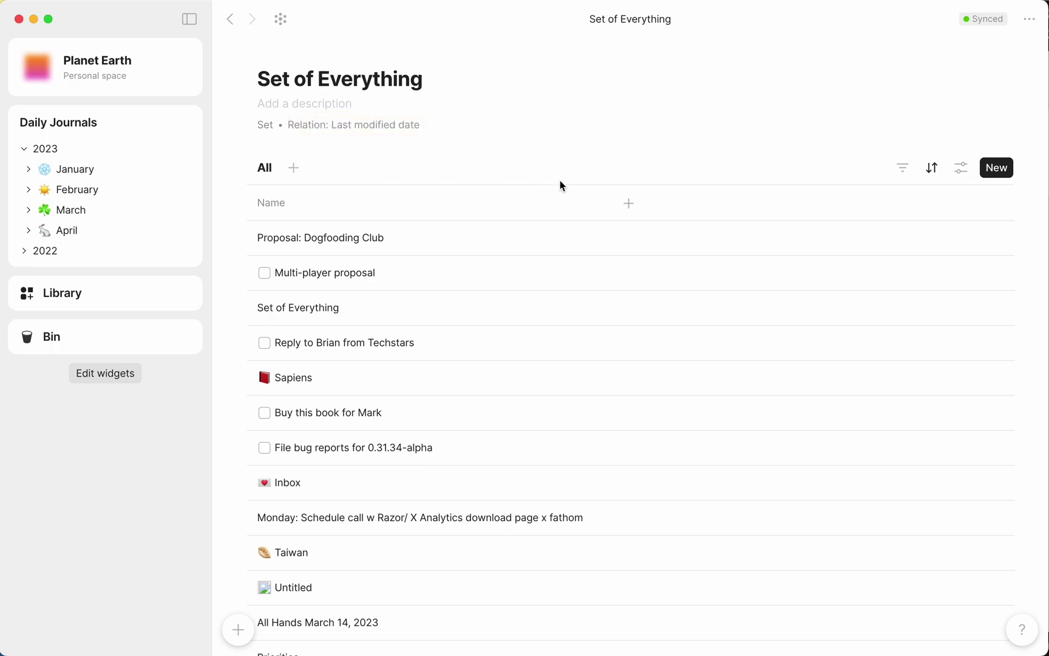
Sort the Set of Everything by Name, descending
scroll(612, 220, down, 5)
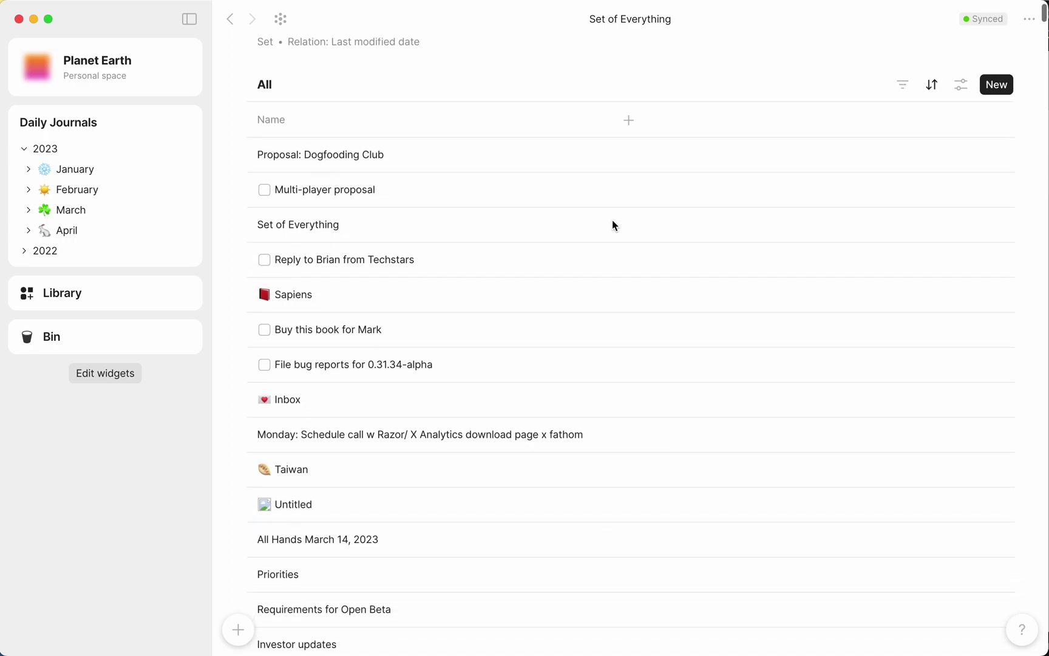
scroll(612, 221, down, 2)
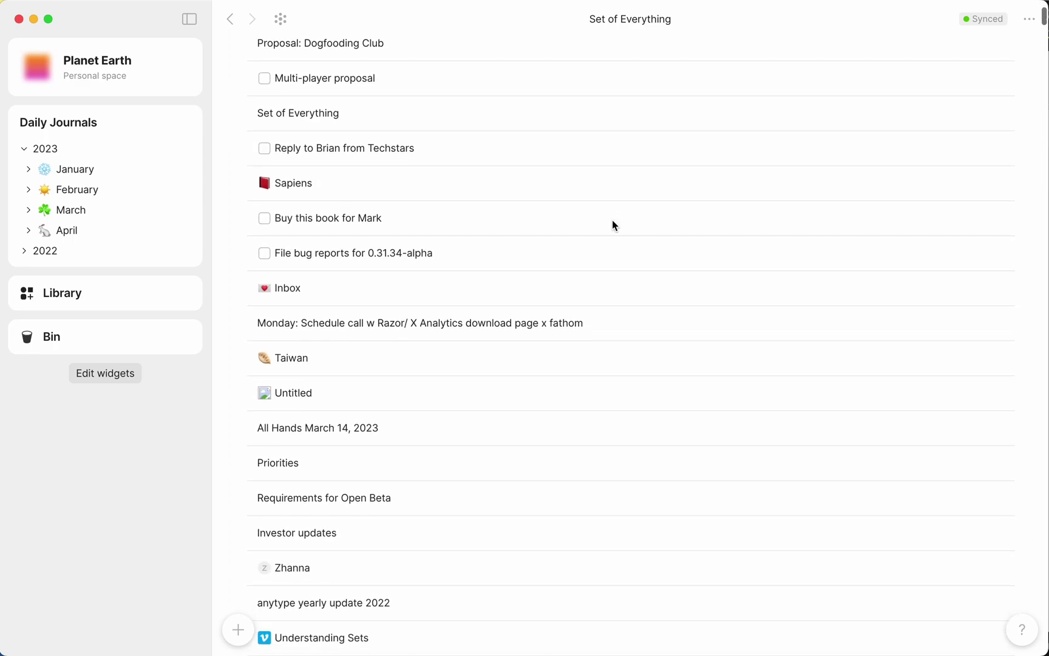
scroll(613, 221, up, 6)
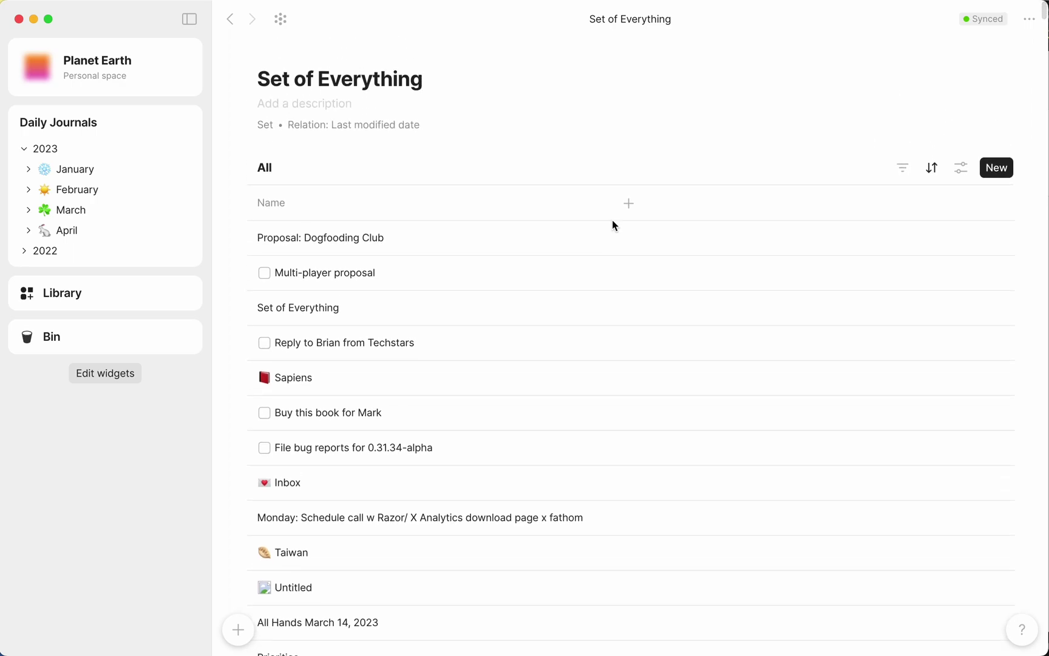
click(931, 168)
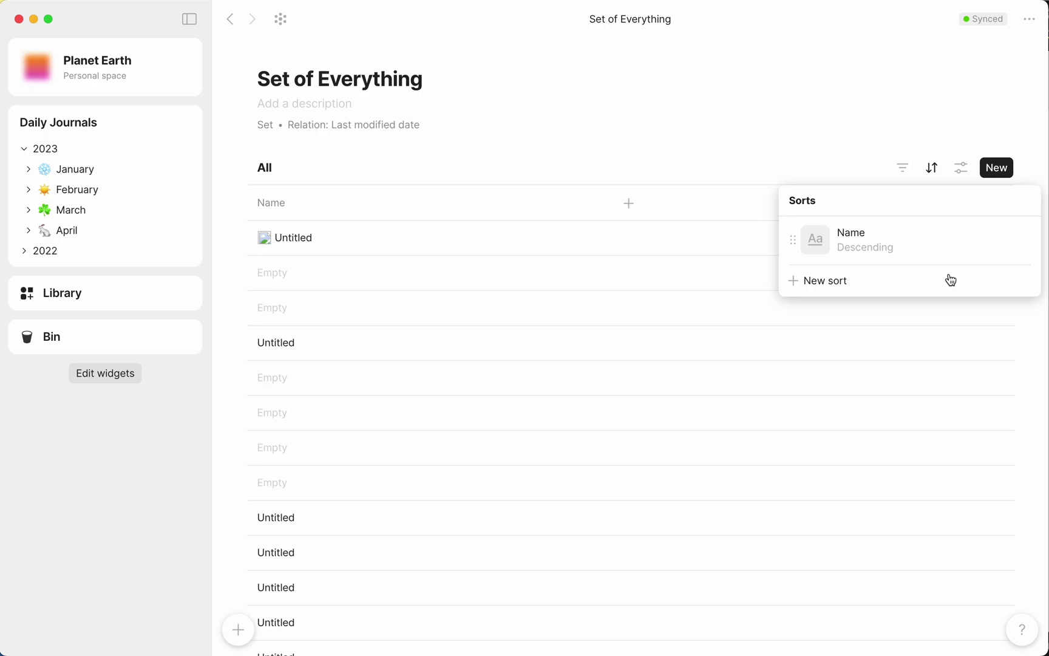
click(628, 144)
Move the eleven Untitled and empty objects to the bin
scroll(423, 458, down, 8)
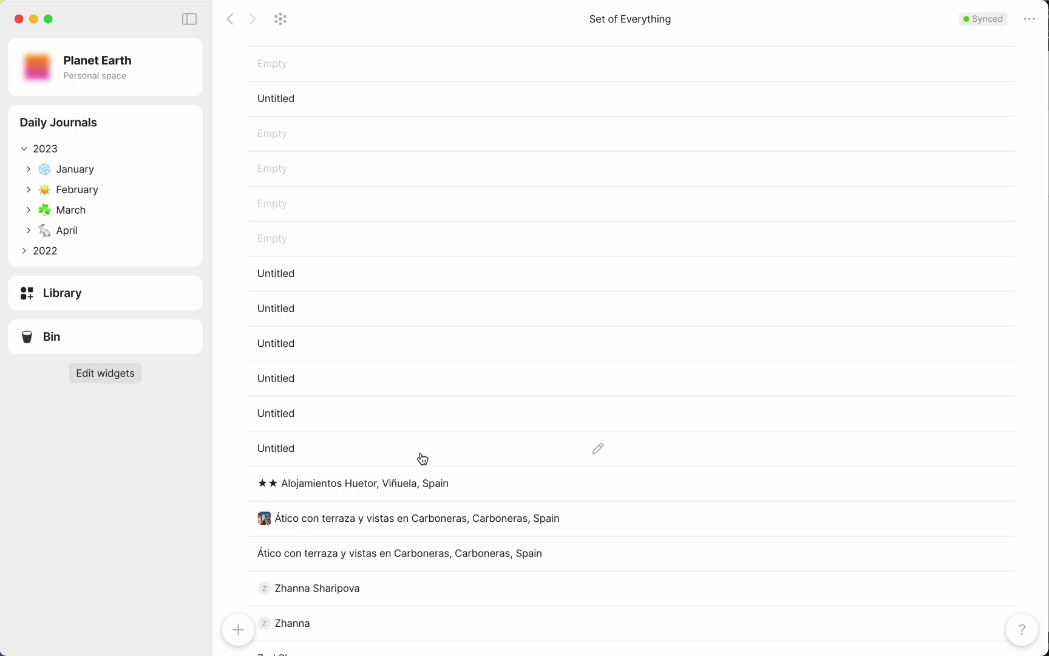
drag(423, 458, 300, 341)
right_click(300, 341)
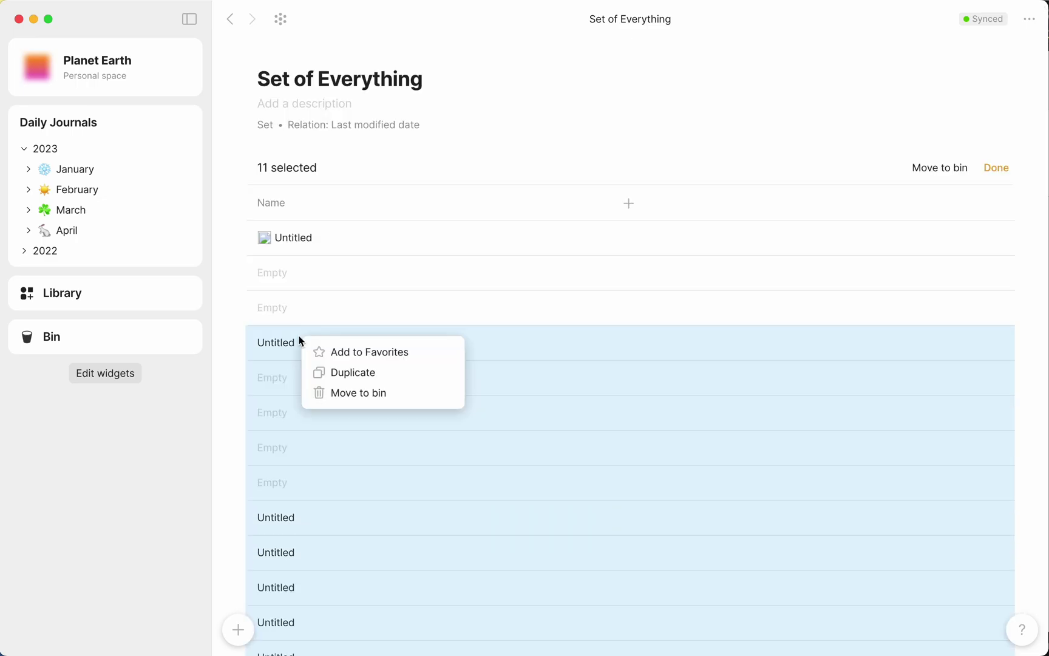
click(367, 395)
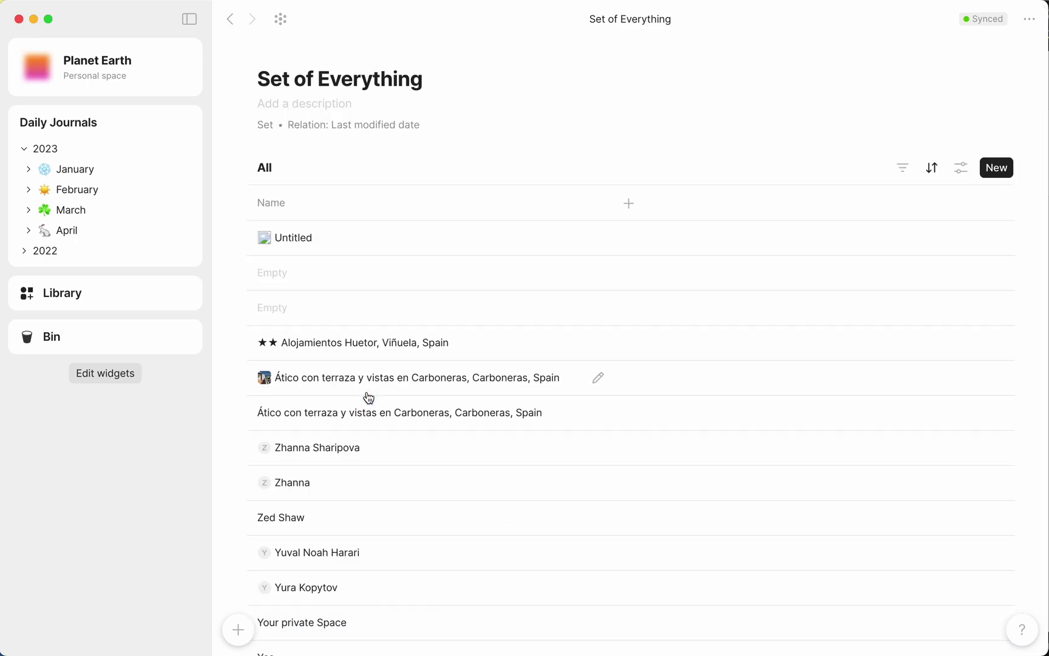
scroll(368, 397, down, 1)
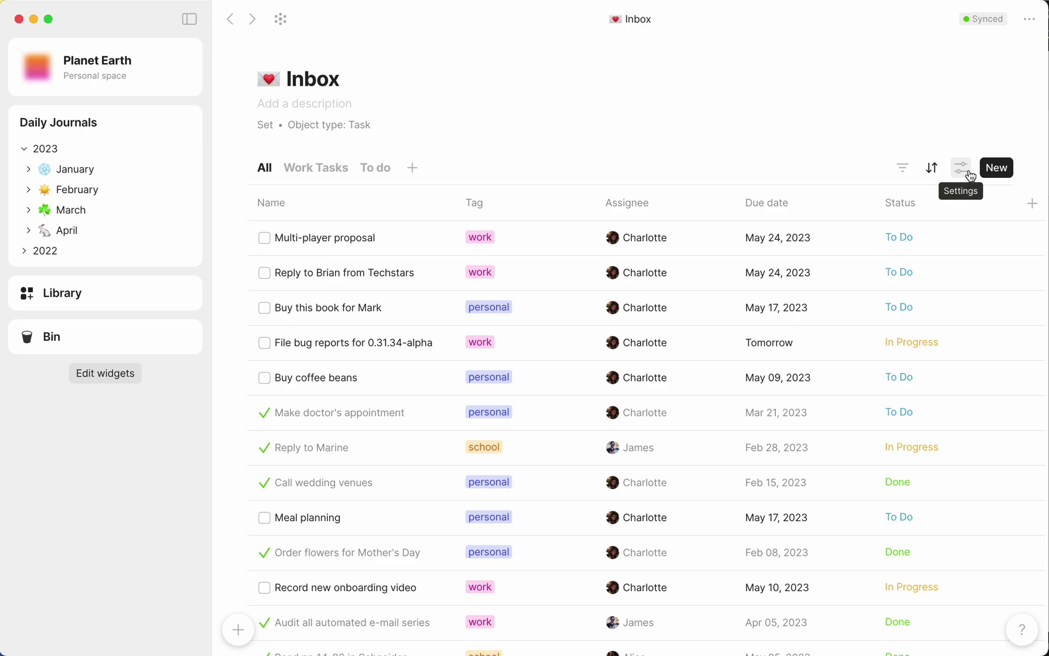
Show the Inbox set's view layout choices: Grid, Gallery, List and Kanban
click(962, 169)
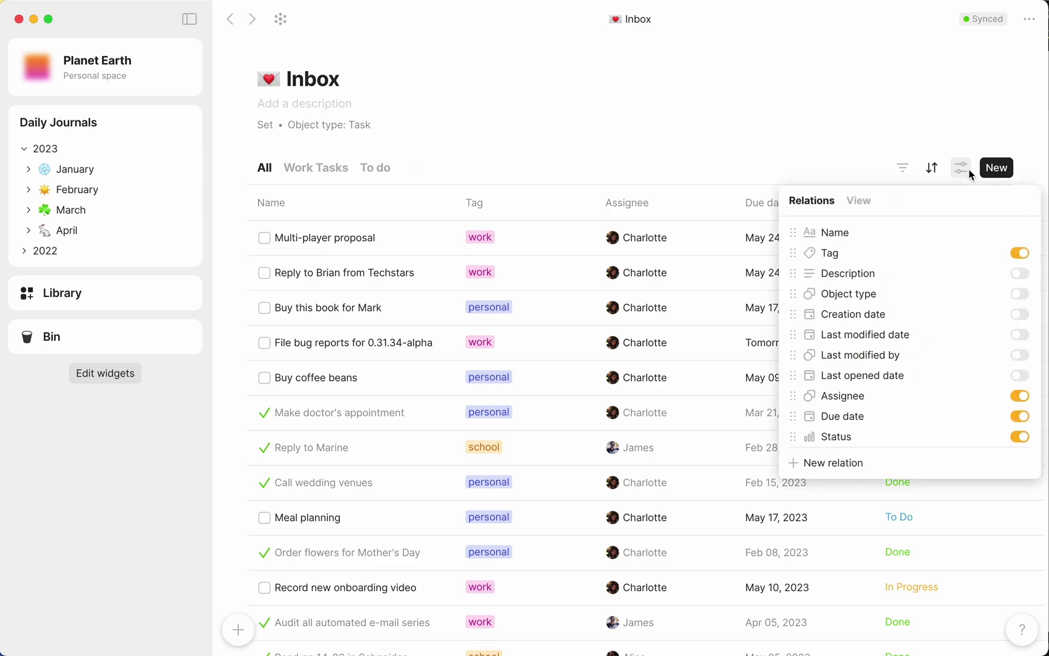
click(869, 209)
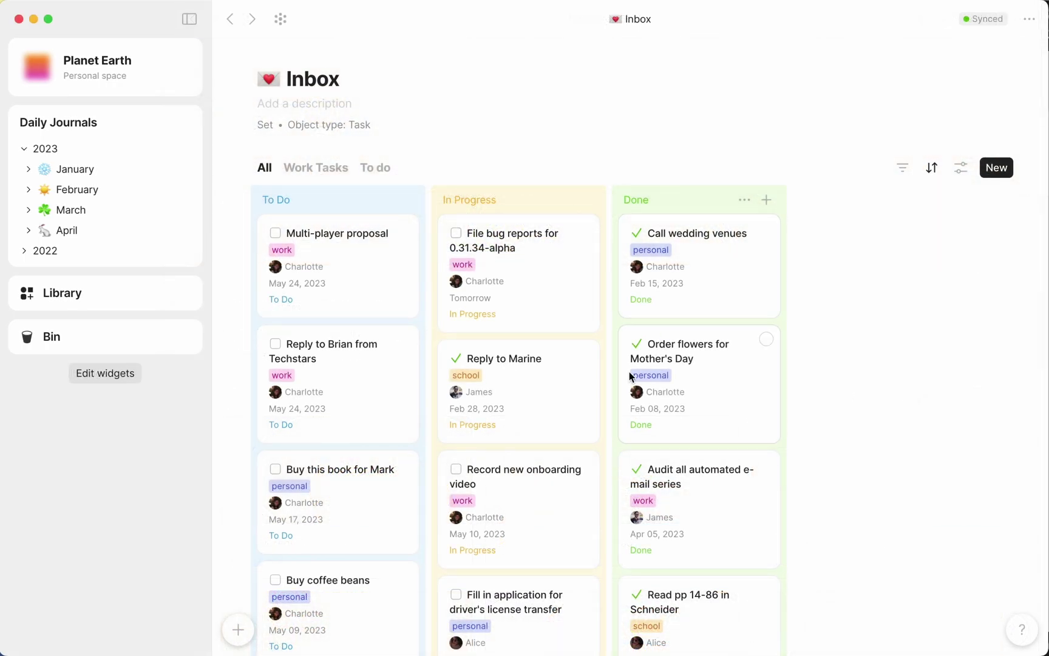
Move the 'Fill in application for driver's license transfer' card from In Progress to Done
scroll(628, 372, down, 2)
scroll(629, 372, down, 5)
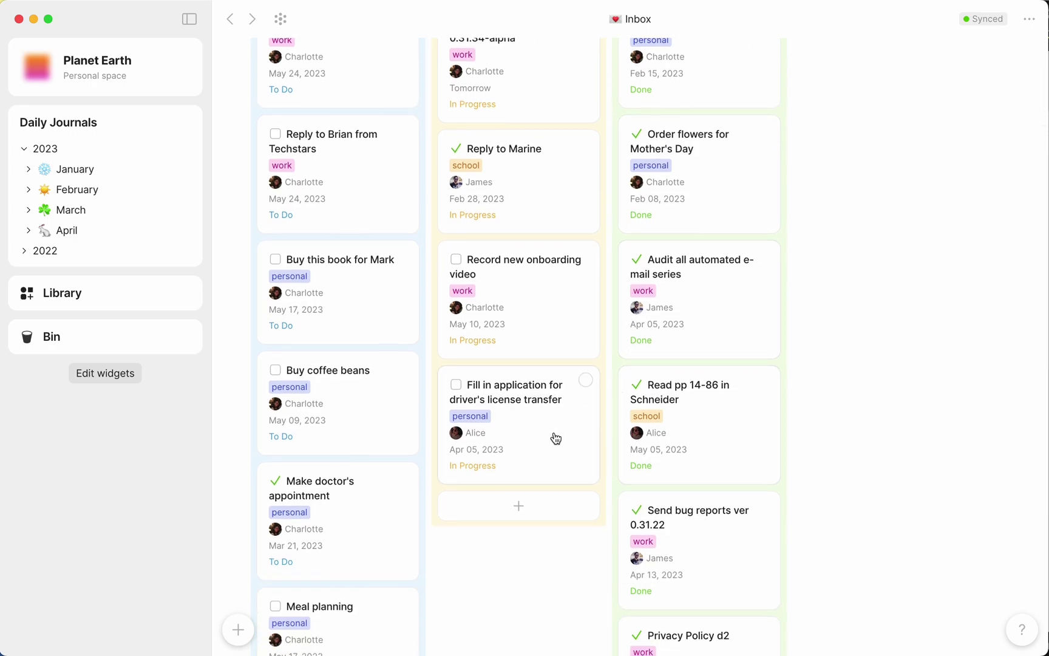
drag(553, 435, 652, 392)
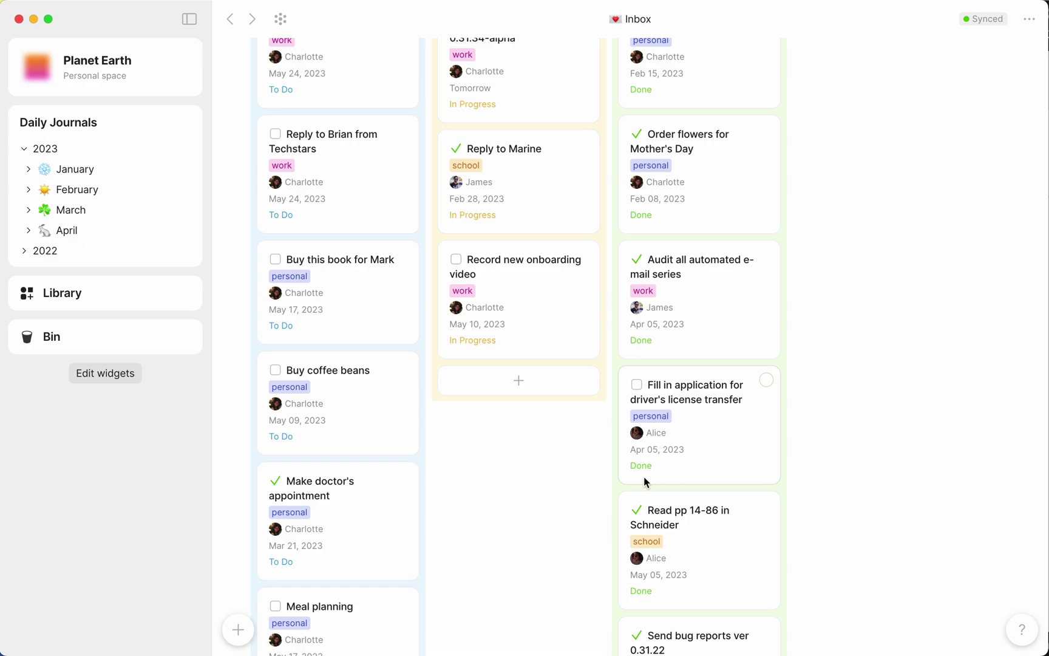
scroll(643, 473, up, 7)
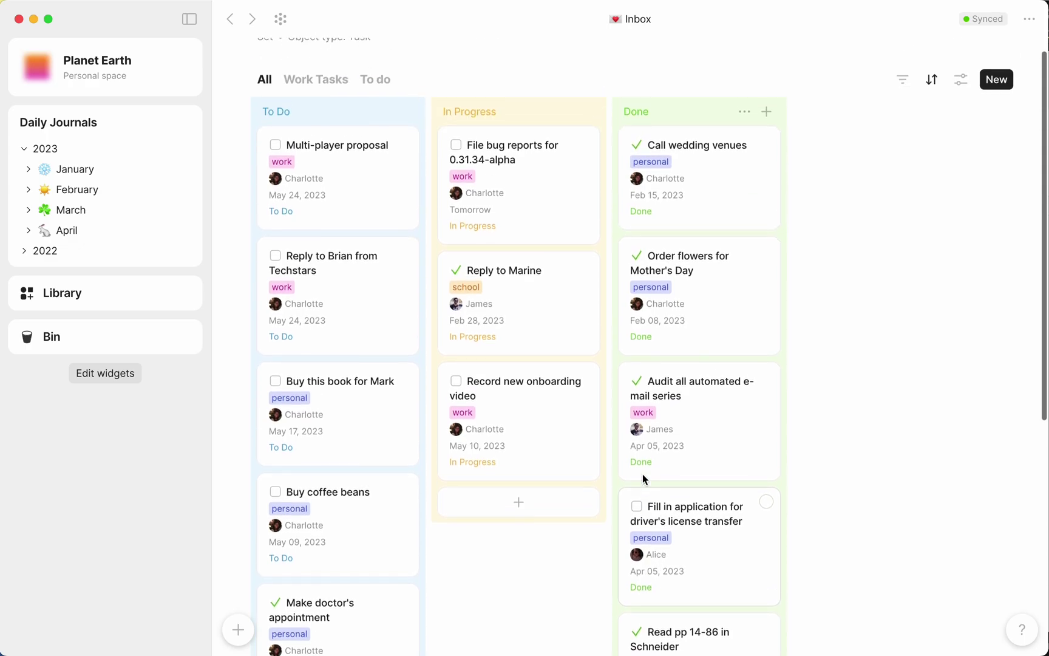
Add a sidebar widget with source Inbox and Compact list appearance
click(132, 375)
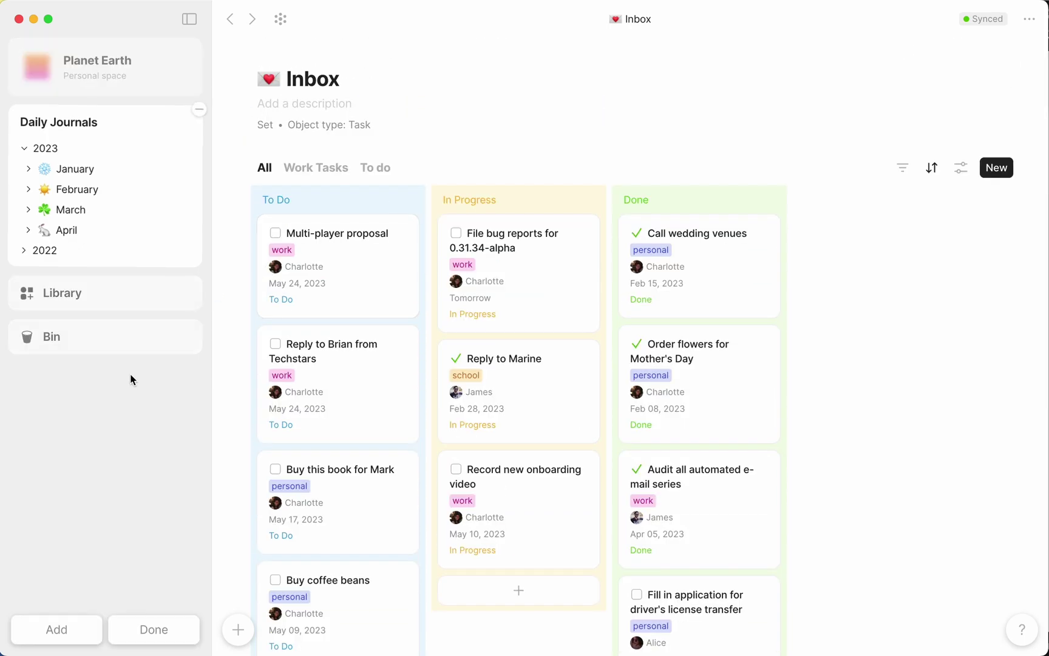
click(53, 630)
click(110, 512)
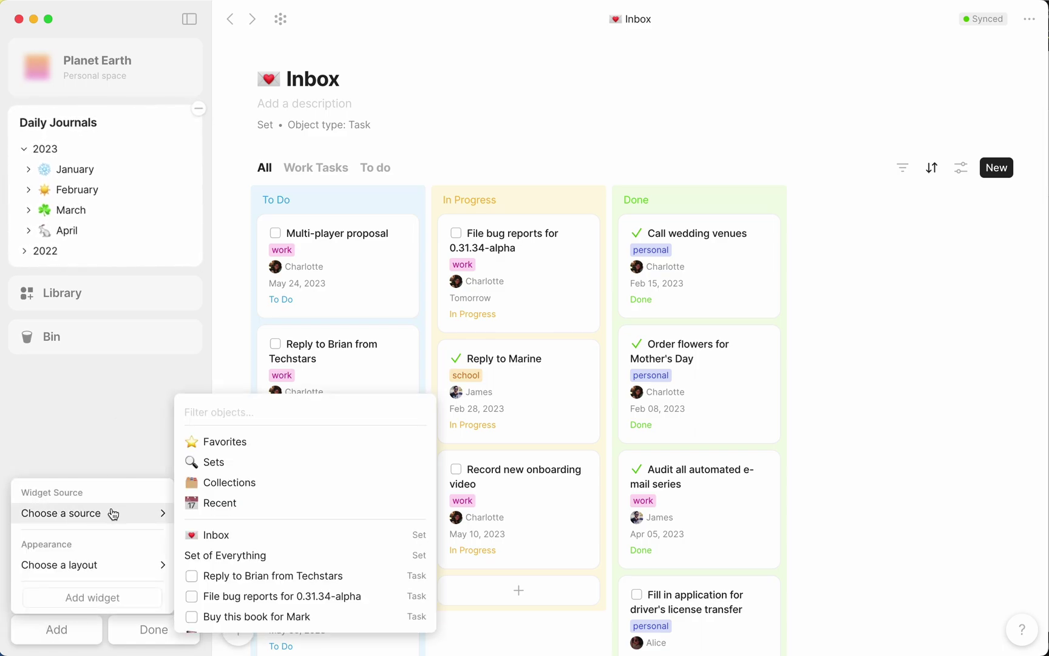
click(212, 531)
click(135, 565)
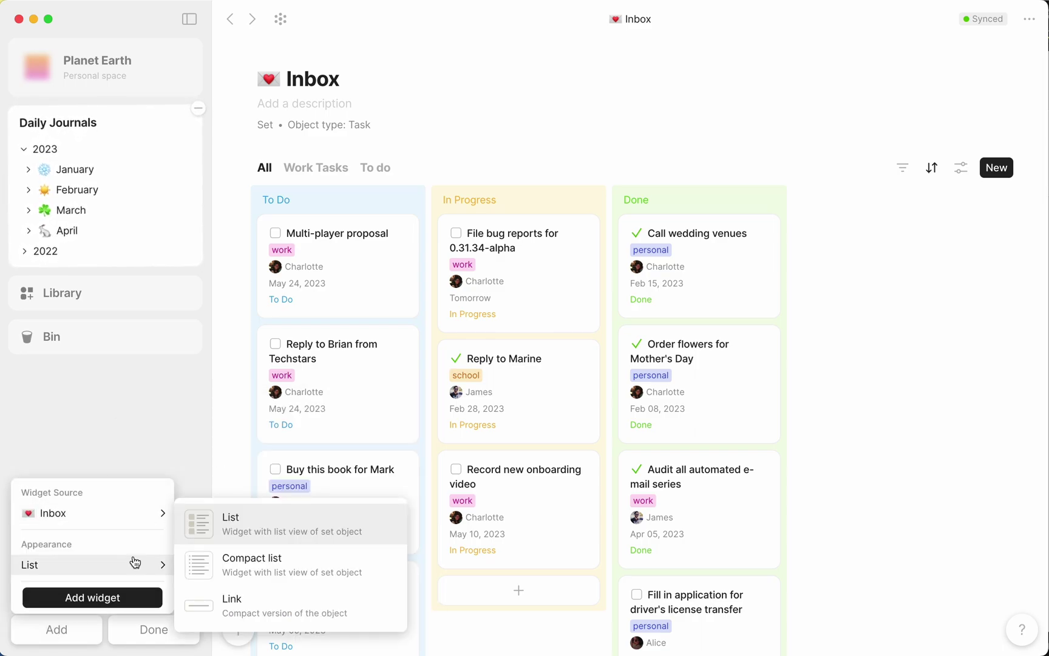
click(264, 567)
click(92, 597)
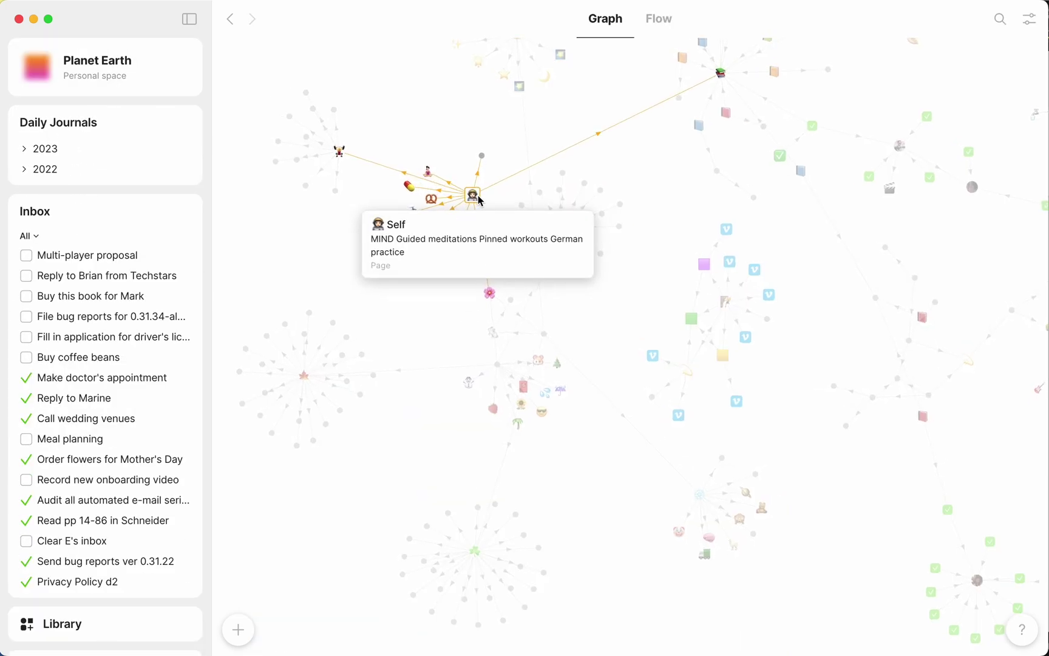
Open the Self page, then mark Multi-player proposal, Techstars reply and book-buying tasks done
click(474, 197)
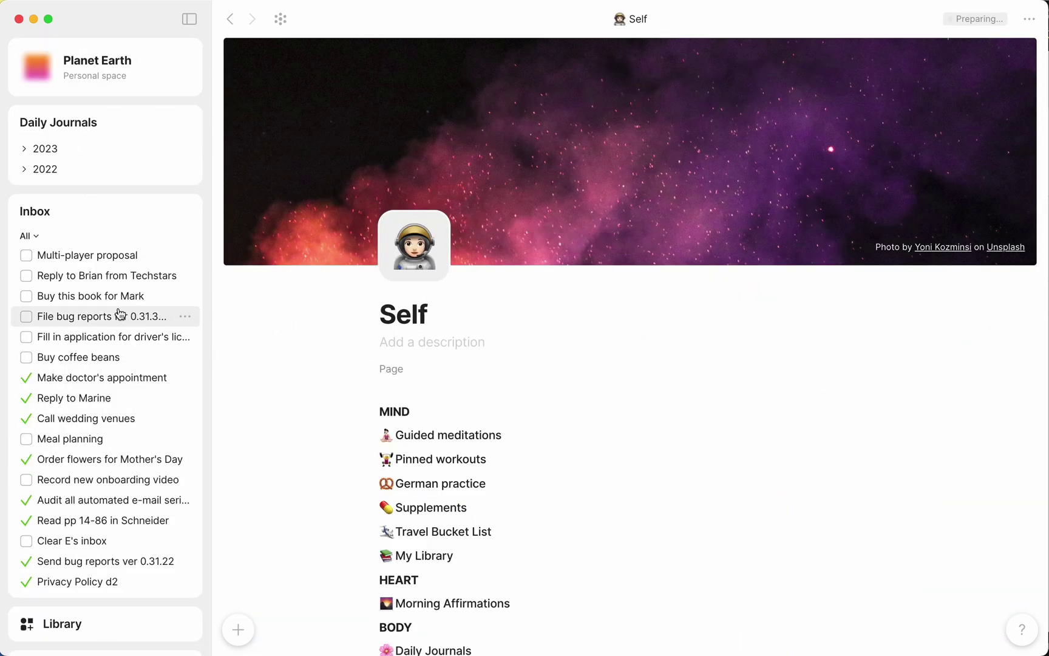
click(27, 256)
click(26, 277)
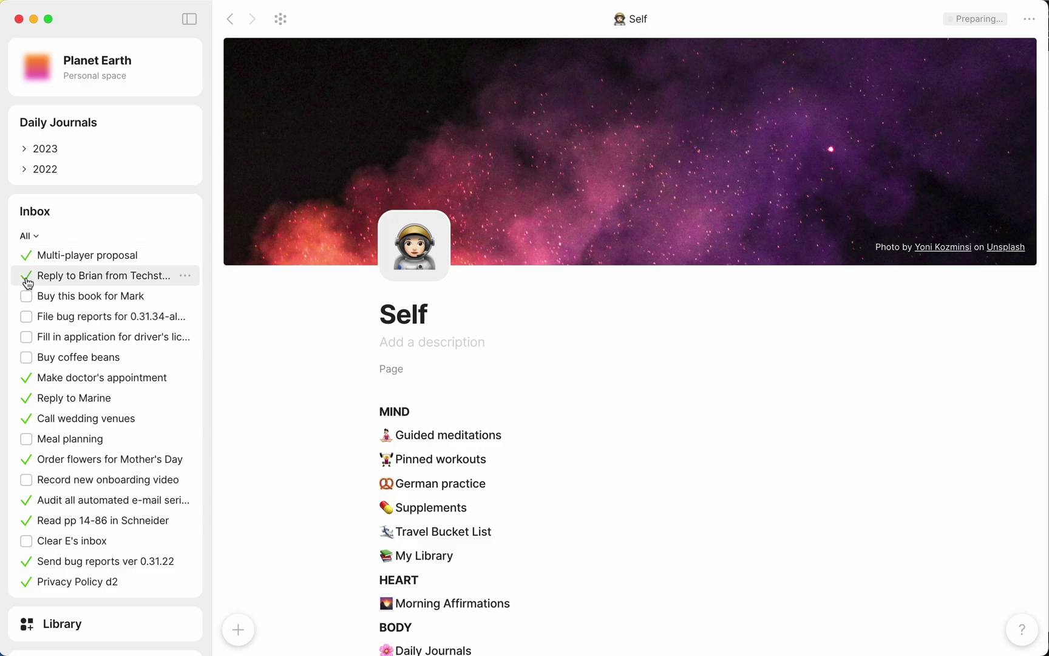
click(26, 297)
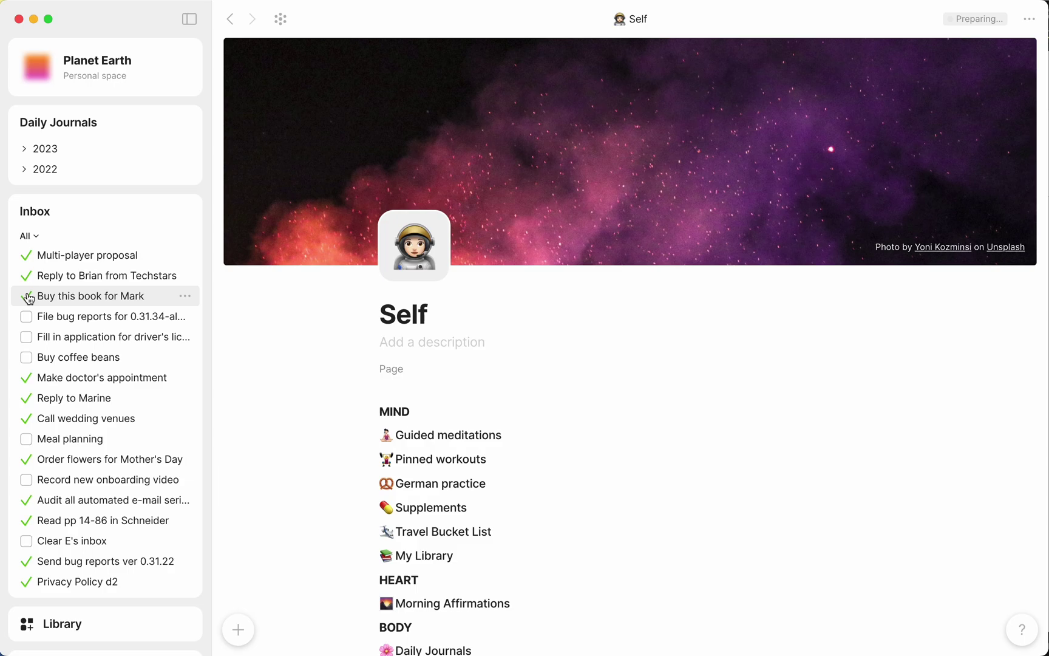
scroll(120, 430, down, 2)
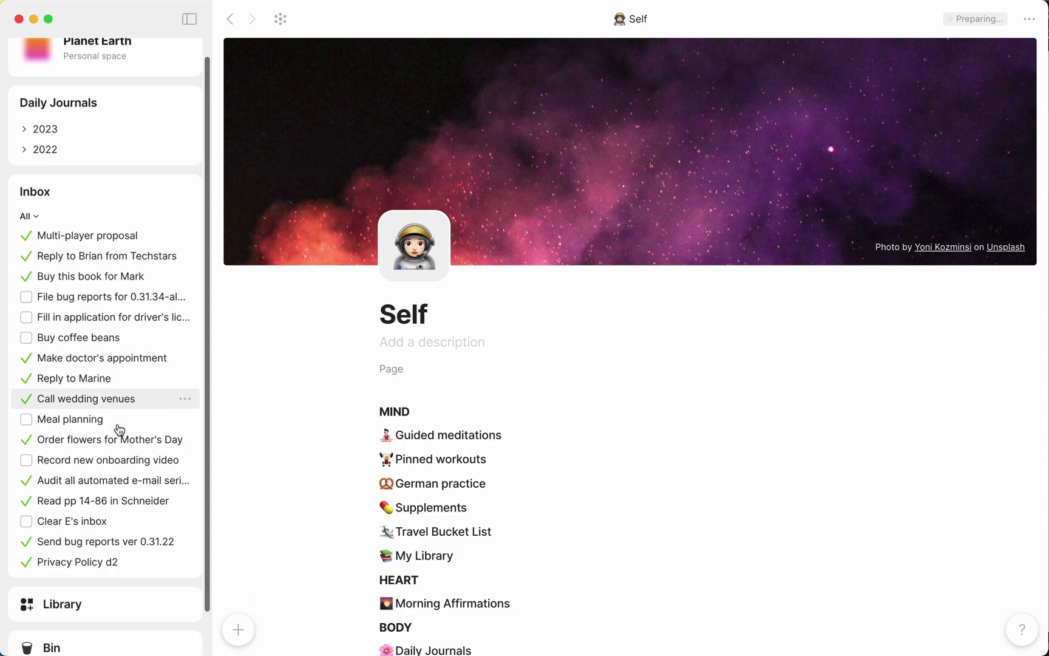
scroll(119, 430, up, 2)
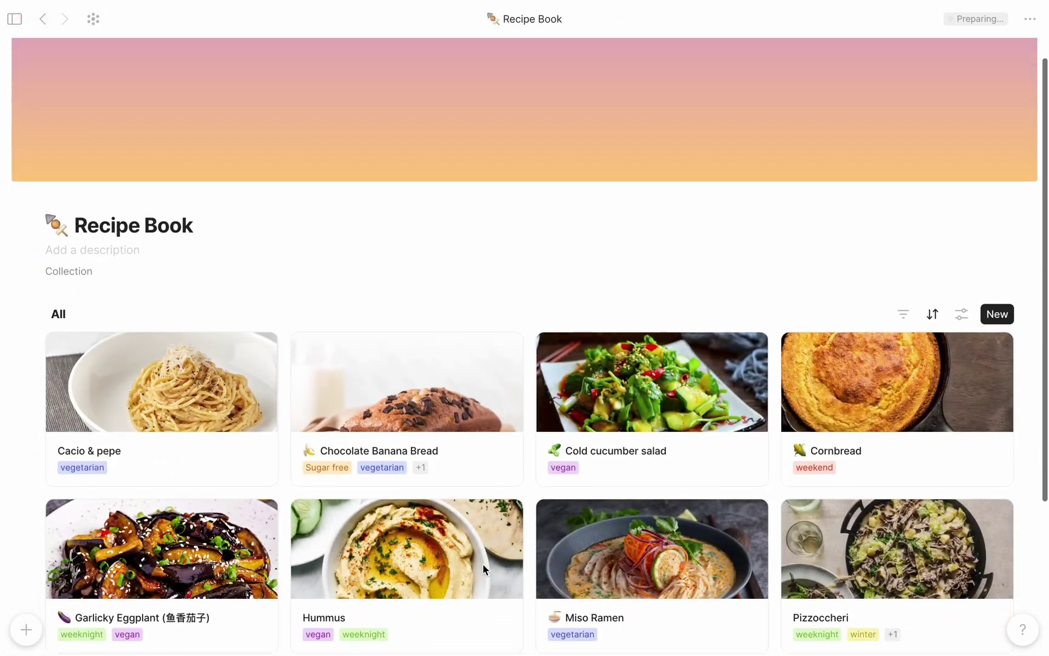
Scroll the Recipe Book gallery down to the third row of recipe cards
scroll(483, 564, down, 3)
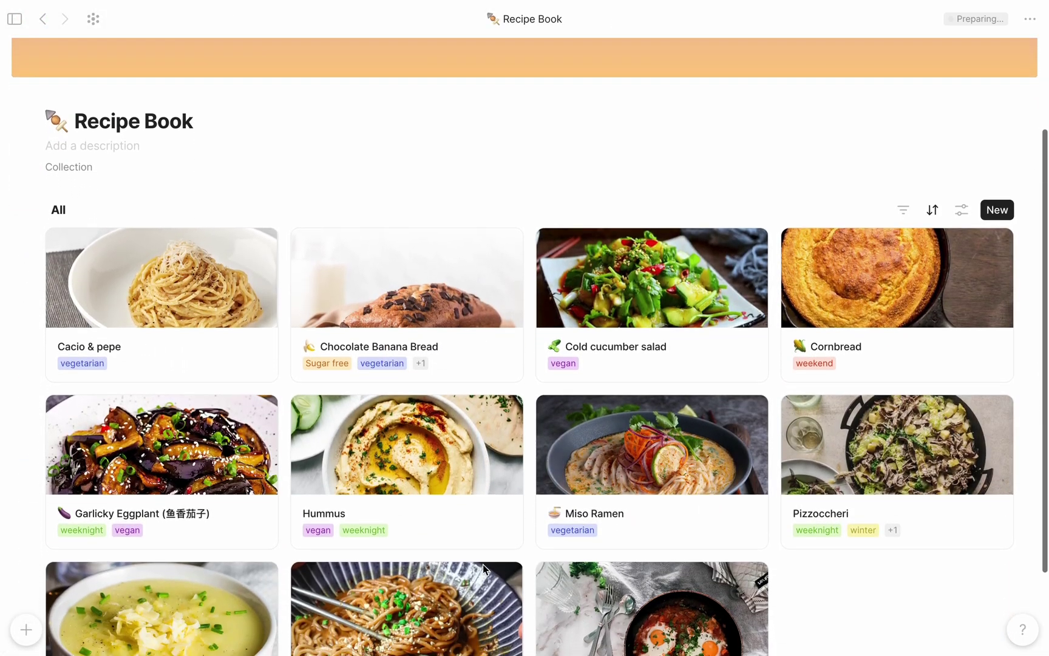